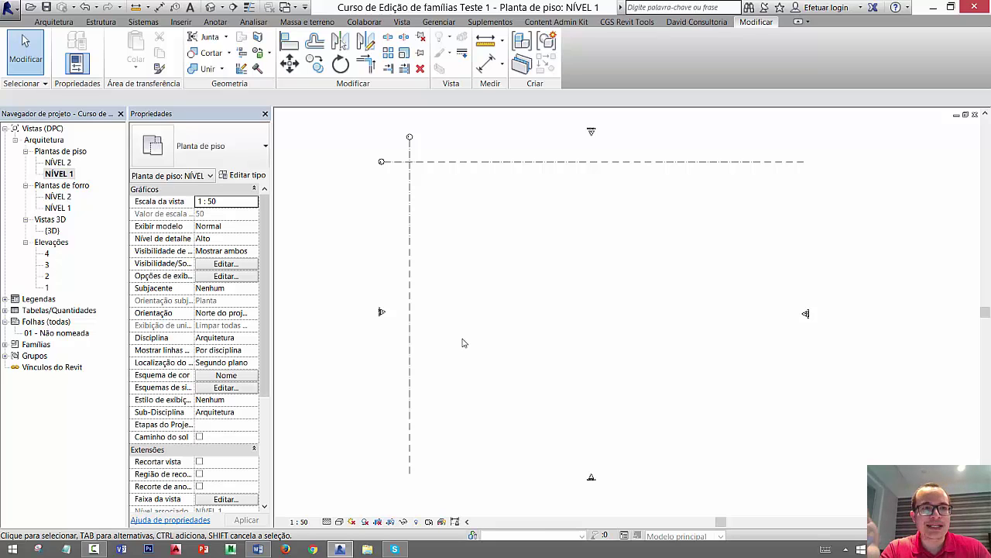
Start an in-place model via Componente > Modelar no local and choose the Mobiliário category
left_click(68, 22)
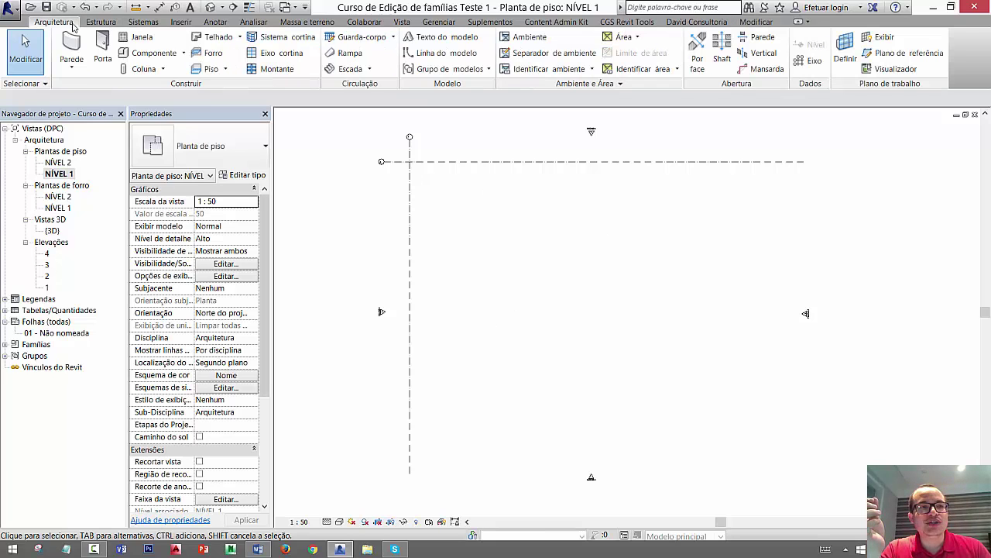
left_click(184, 55)
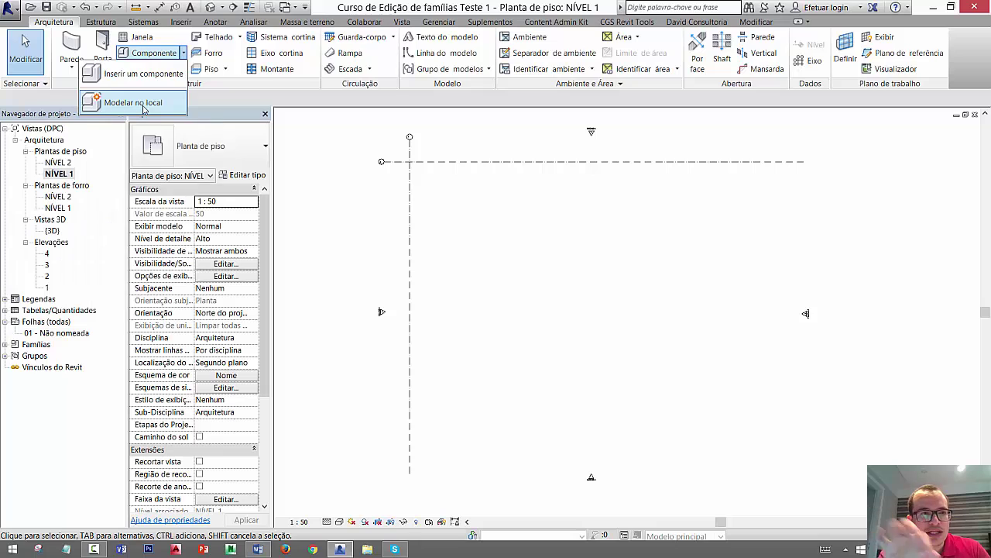
left_click(143, 104)
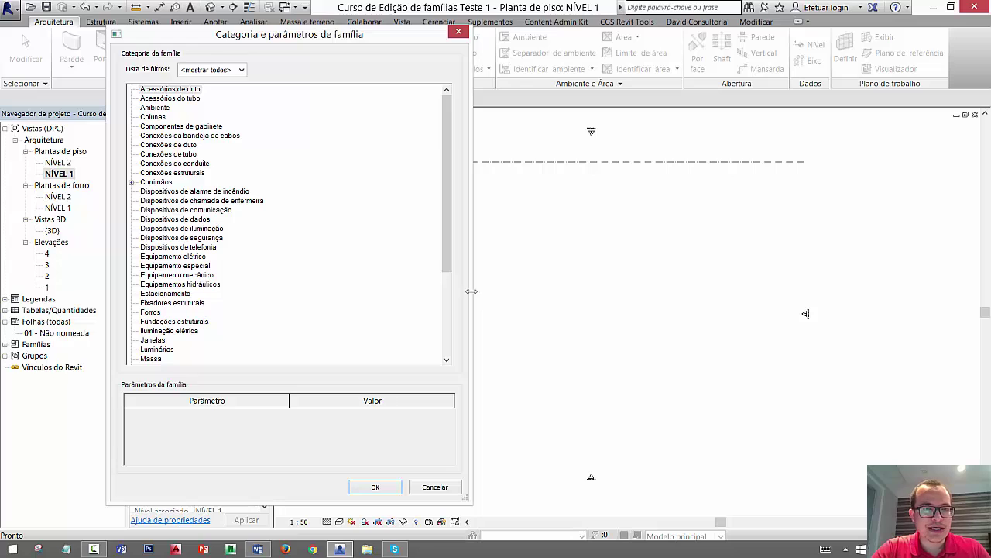
left_click_drag(450, 165, 461, 241)
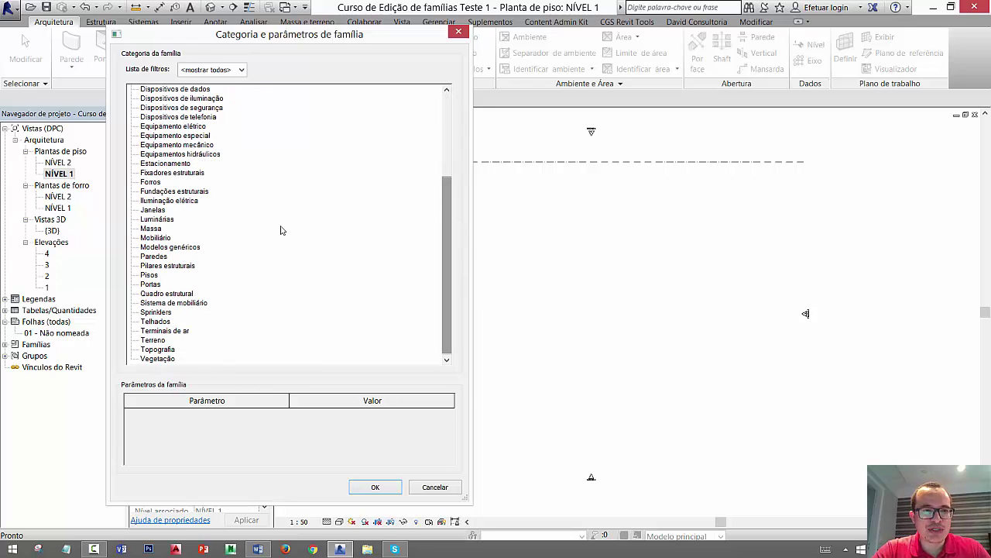
left_click(158, 238)
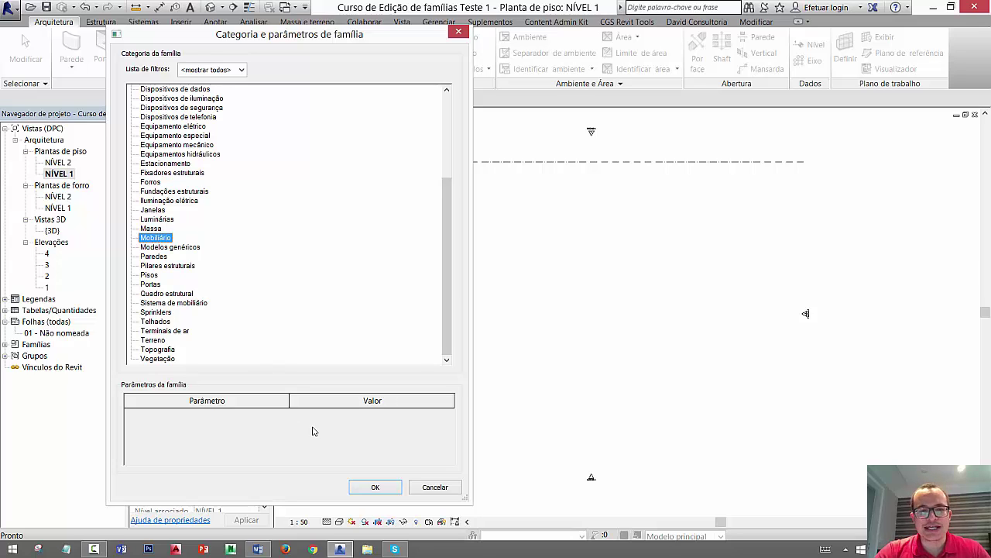
left_click(373, 488)
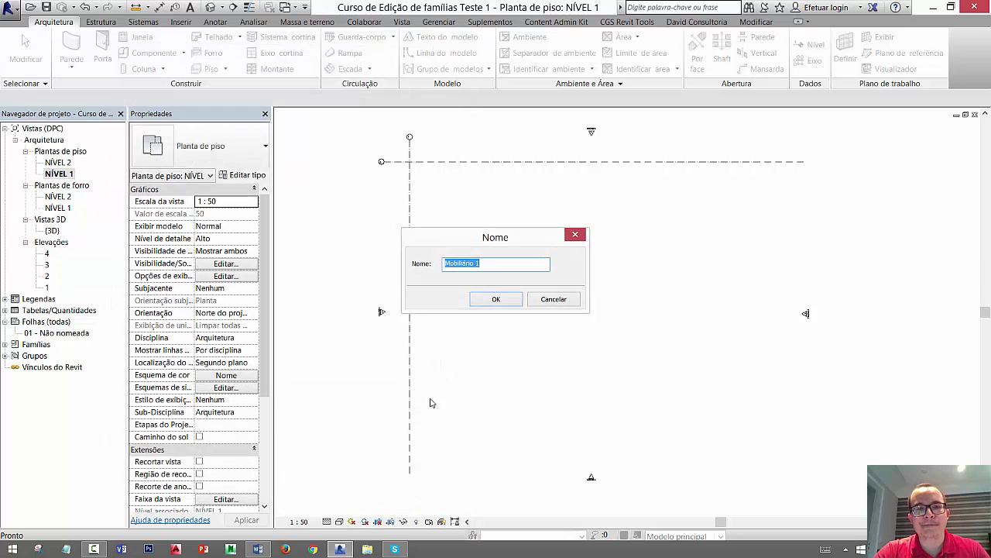
Accept the default name Mobiliário 1 and begin a solid Extrusão
left_click(496, 301)
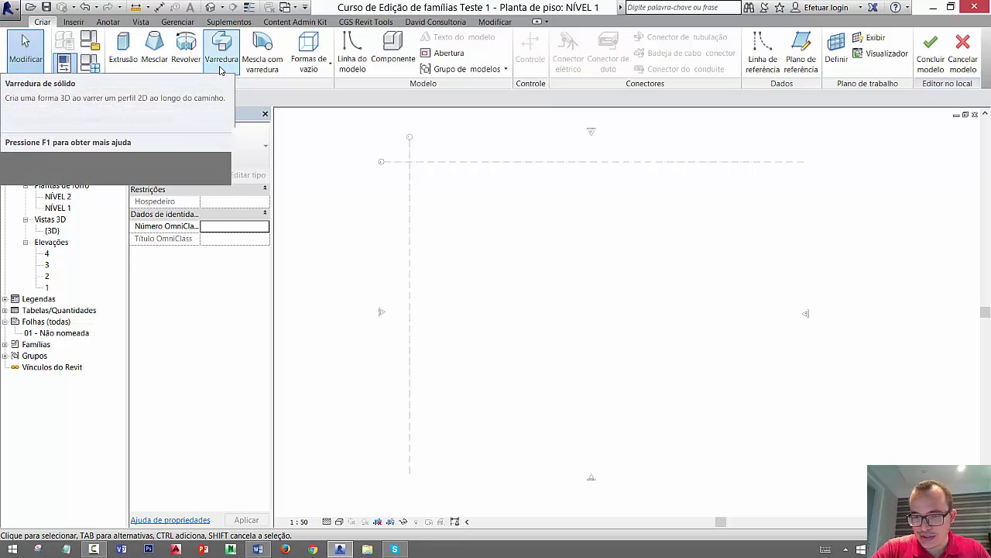
left_click(299, 74)
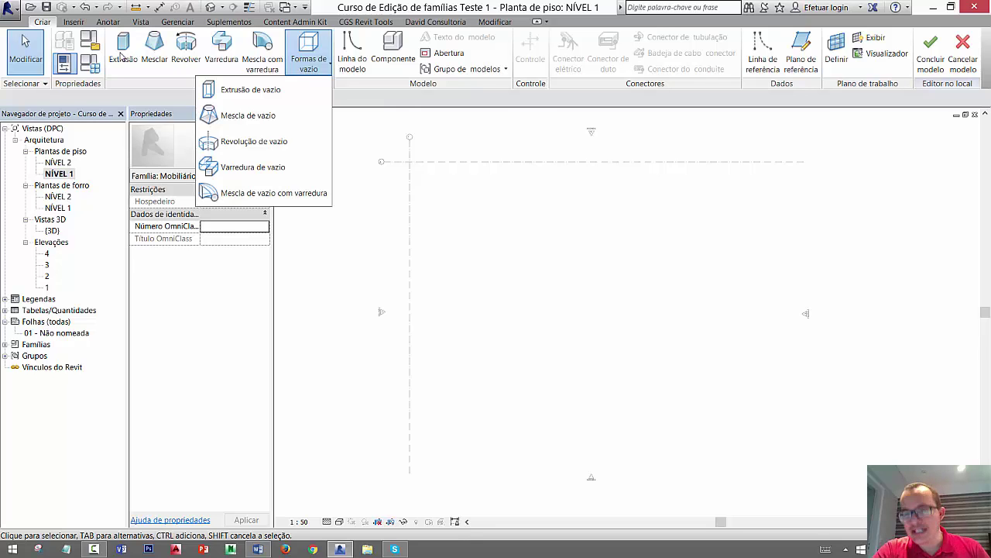
left_click(122, 53)
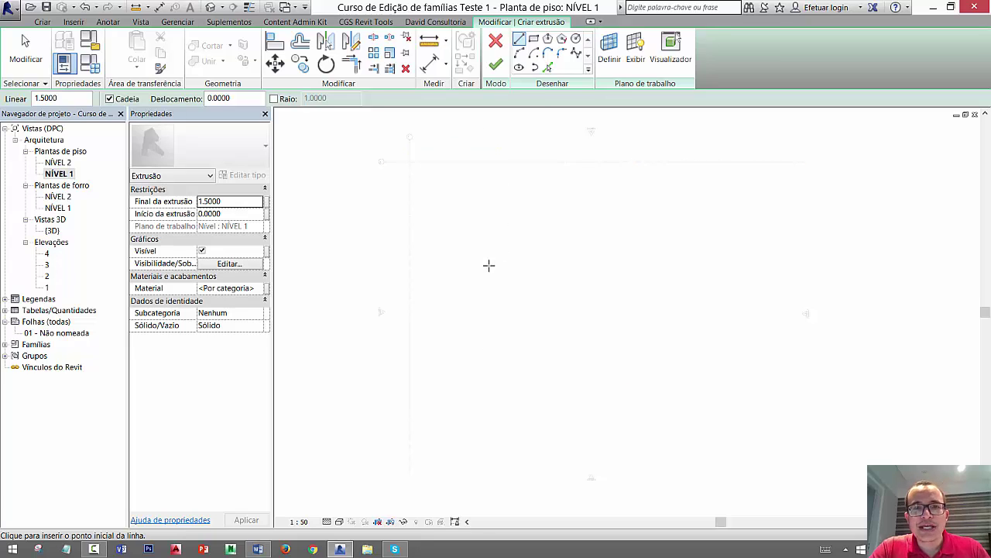
Sketch a rectangular profile for the extrusion on NÍVEL 1
left_click(534, 41)
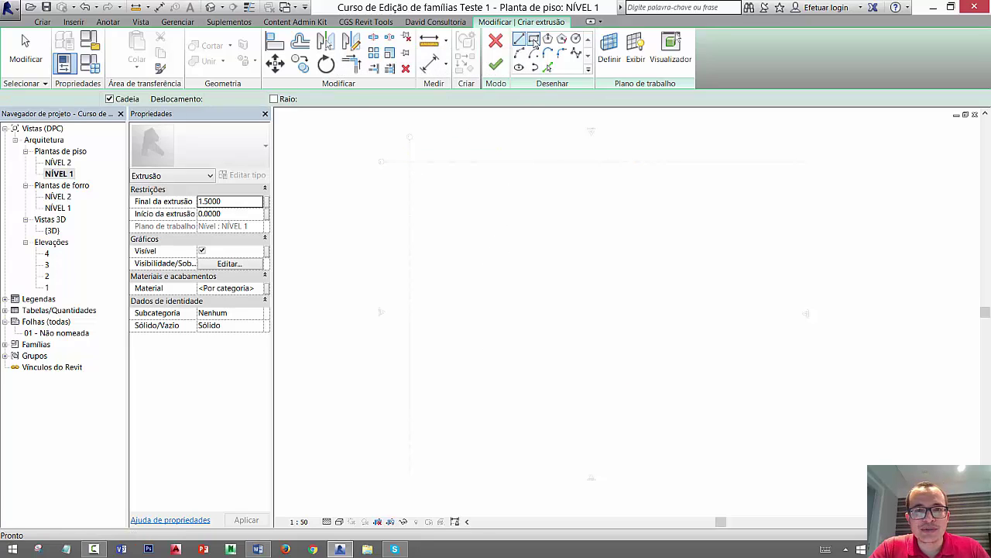
left_click(503, 248)
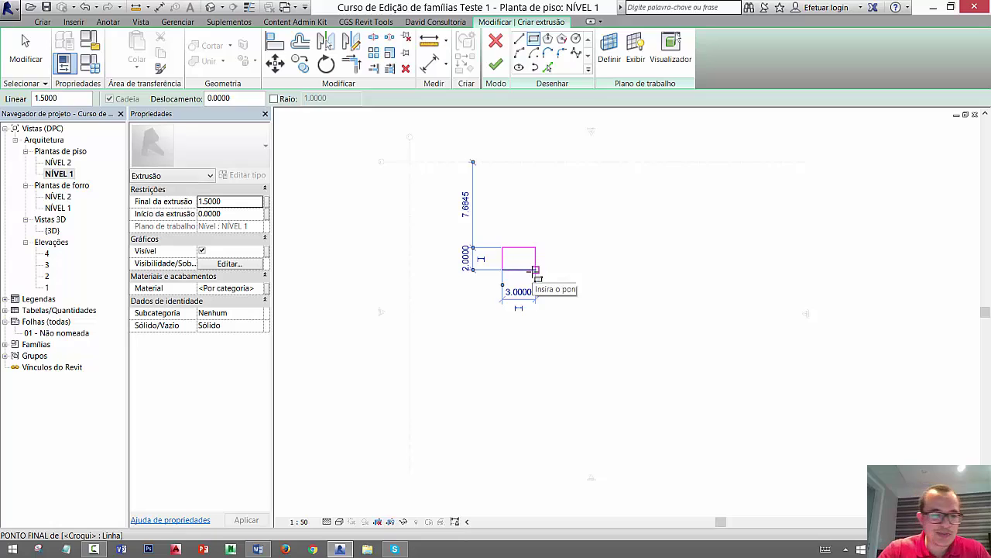
left_click(535, 269)
key("Escape")
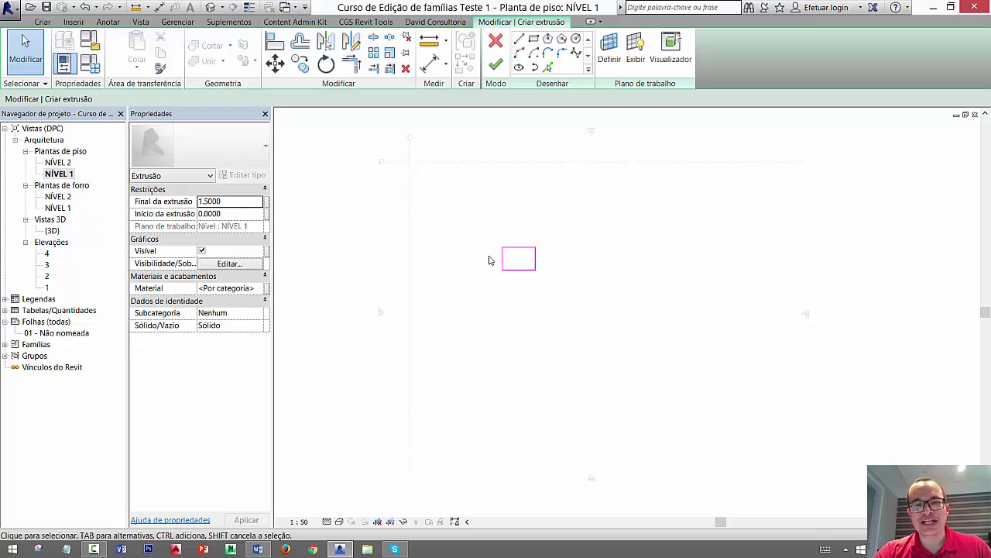
Finish the extrusion sketch and complete the in-place furniture model
scroll(517, 258, "up", 5)
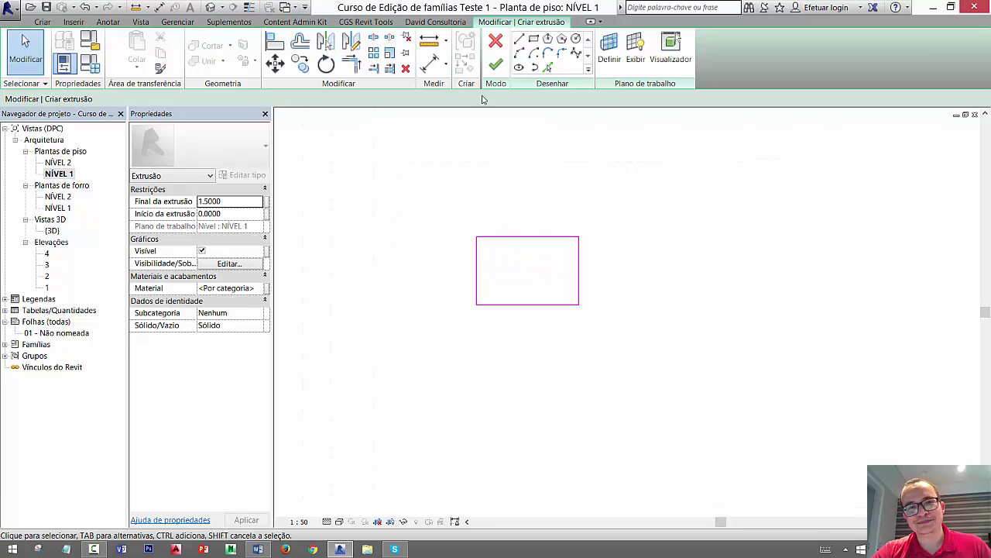
left_click(495, 65)
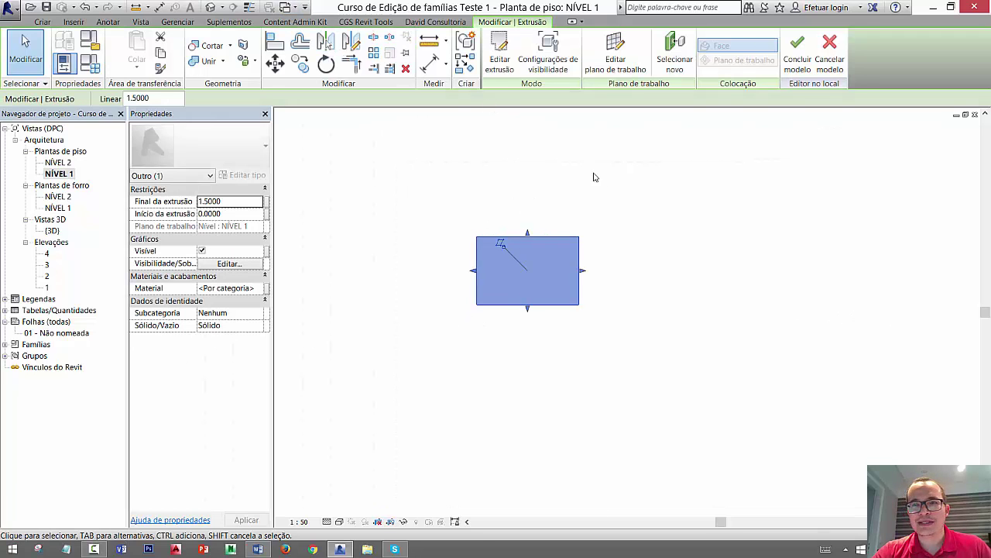
left_click(796, 62)
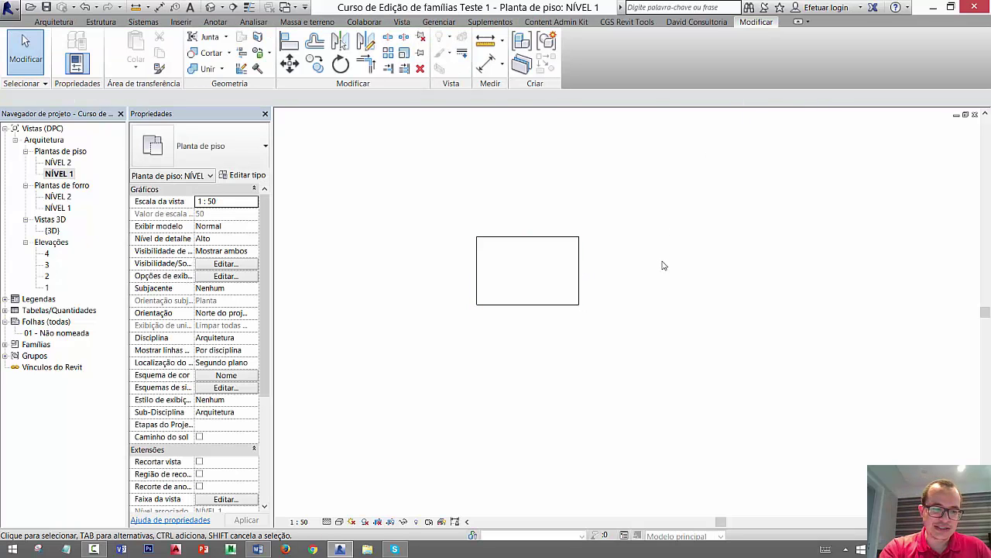
Inspect the box in the 3D view, then open Elevação 2 to see it side-on
key("3")
key("d")
scroll(538, 318, "down", 3)
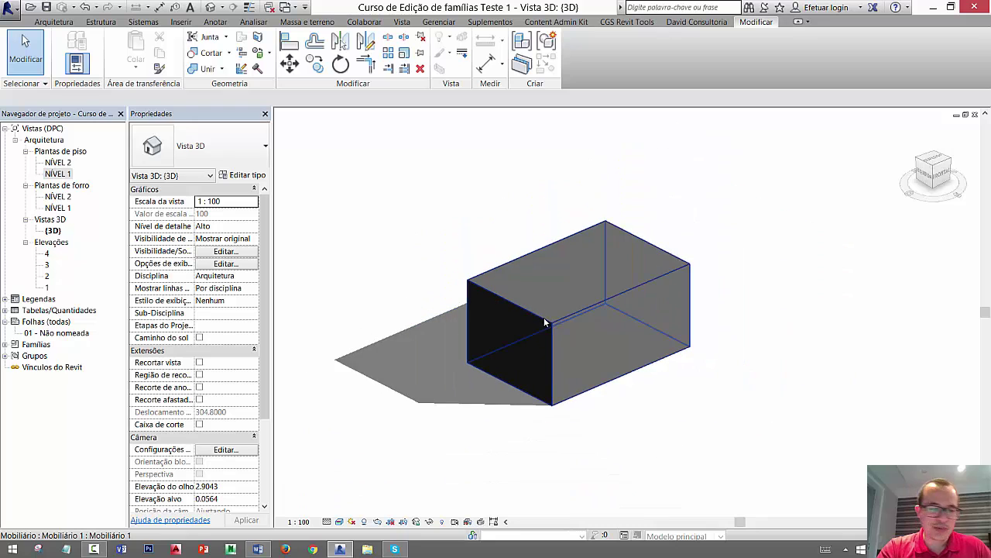
mouse_move(572, 316)
middle_mouse_down("shift")
mouse_move(746, 328)
mouse_move(837, 289)
mouse_move(550, 308)
mouse_move(521, 212)
mouse_move(555, 224)
mouse_move(628, 372)
mouse_move(594, 349)
mouse_move(683, 395)
middle_mouse_up("shift")
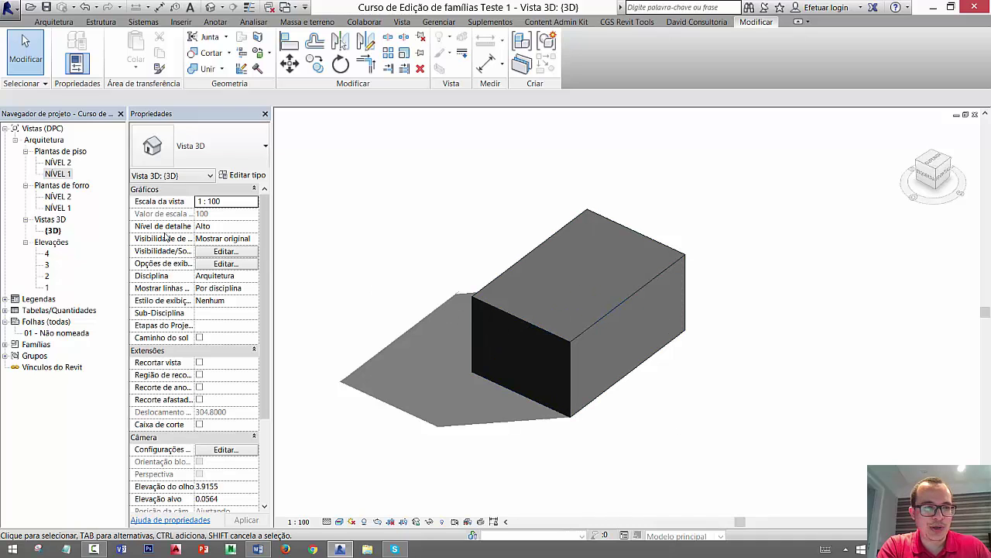
left_click(47, 278)
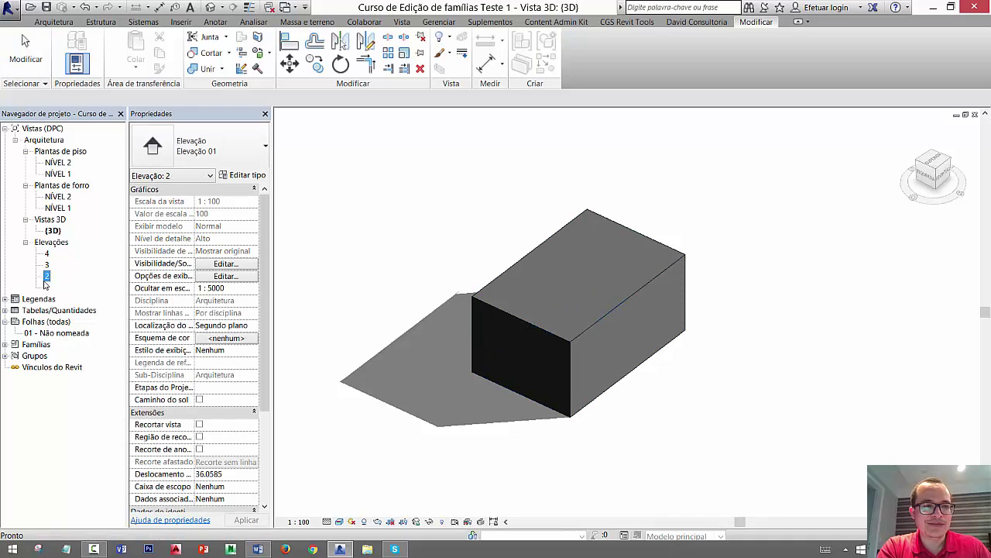
double_click(46, 276)
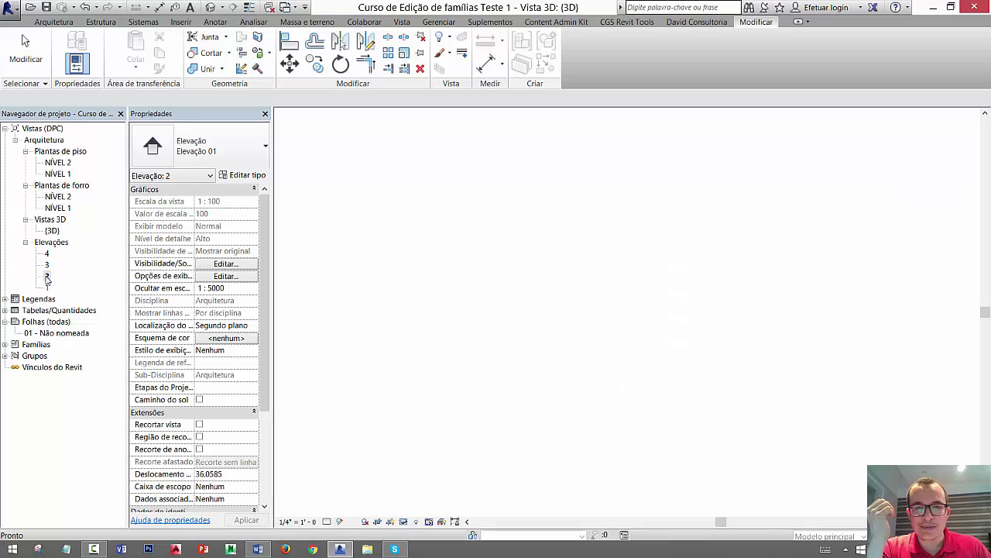
scroll(433, 414, "up", 5)
scroll(421, 367, "up", 3)
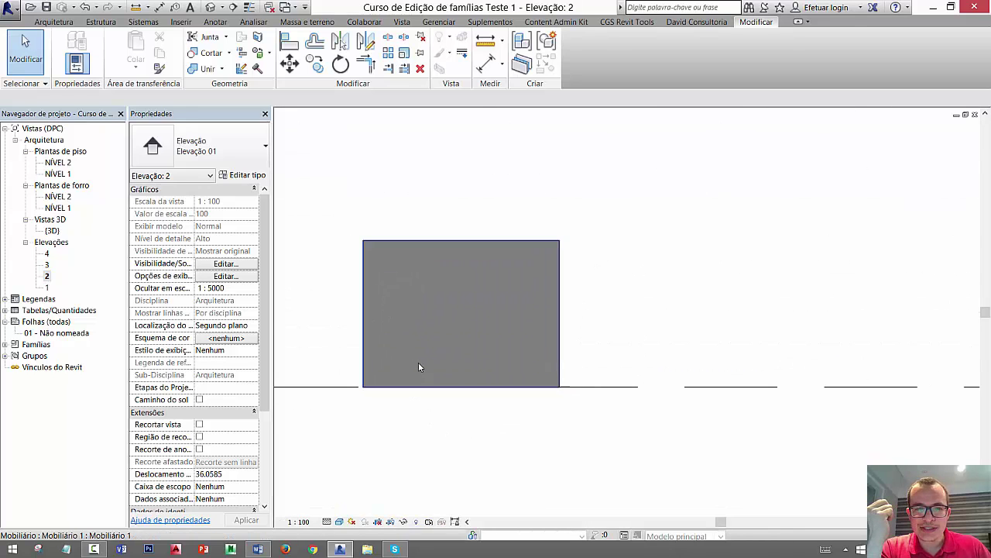
scroll(420, 367, "down", 3)
scroll(420, 368, "down", 2)
Add a 1.50 aligned height dimension (DI) beside the box in Elevação 2
key("d")
key("i")
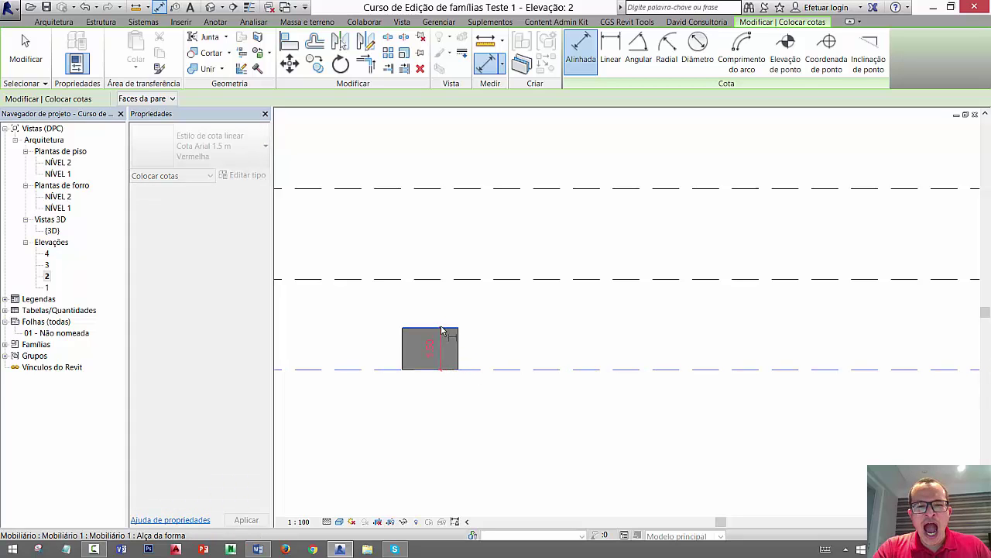
left_click(504, 346)
scroll(448, 360, "up", 4)
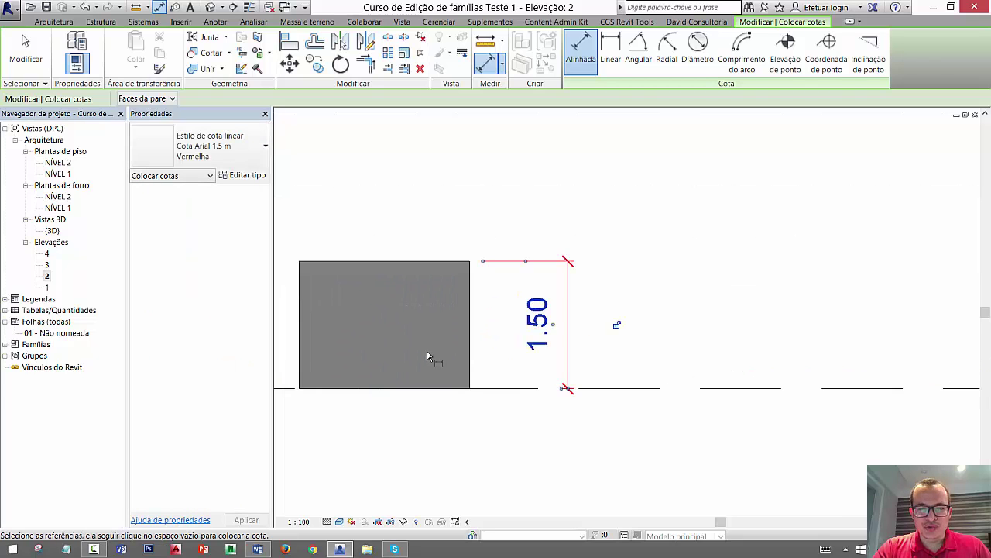
middle_click_drag(427, 357, 533, 351)
key("Escape")
key("Escape")
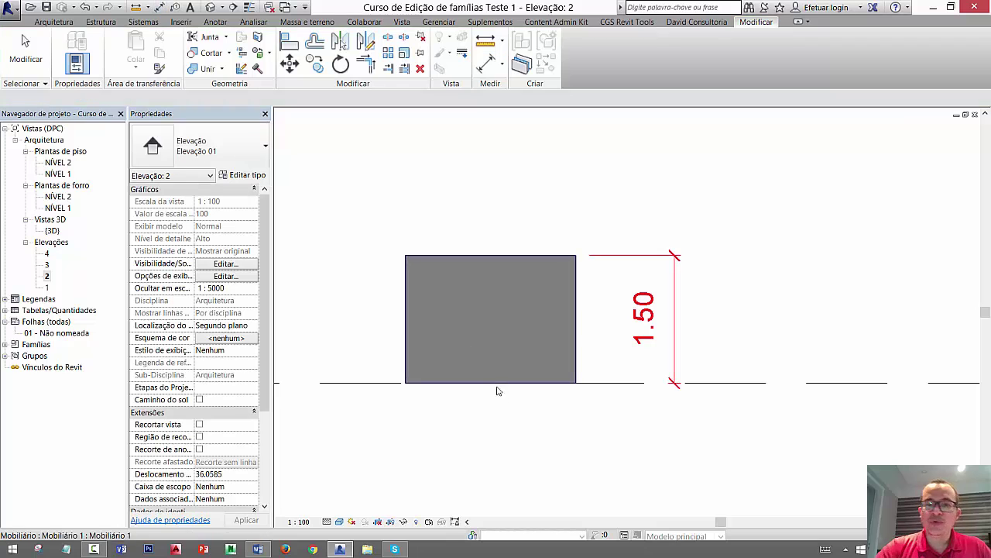
Check the box's parameters, then return to the 3D view with the box selected
left_click(564, 348)
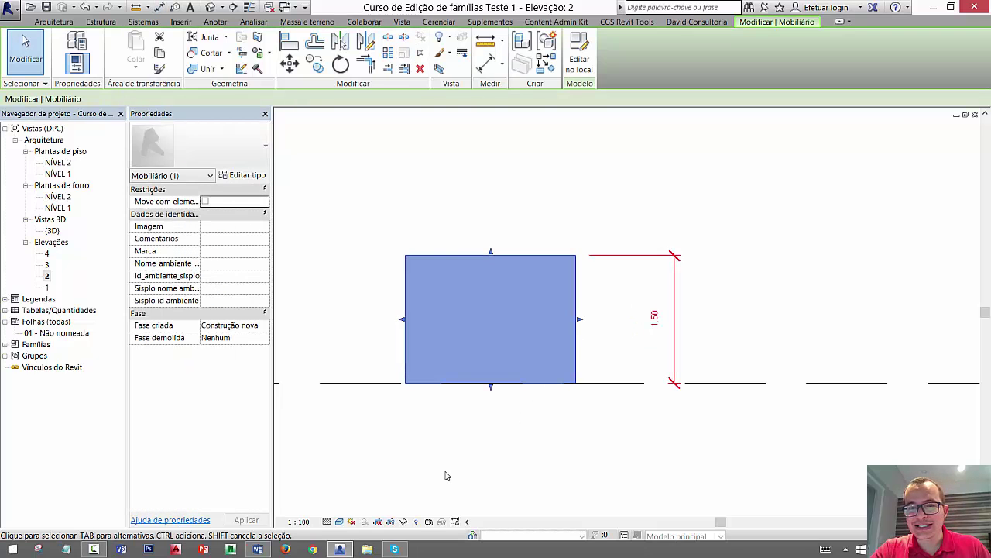
left_click(511, 469)
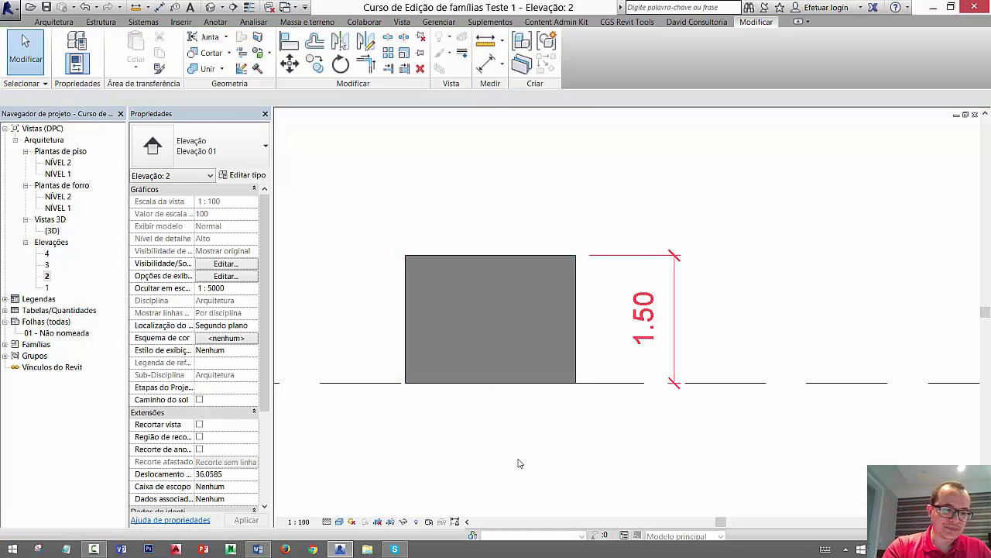
key("ctrl+Tab")
left_click(553, 356)
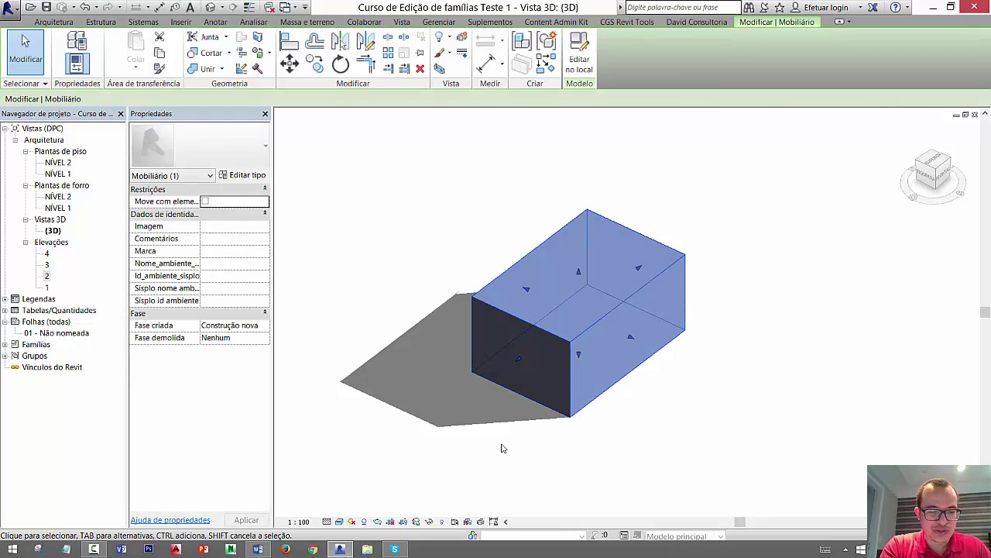
Tile the 3D, elevation and plan views and zoom all of them to fit (ZA)
key("t")
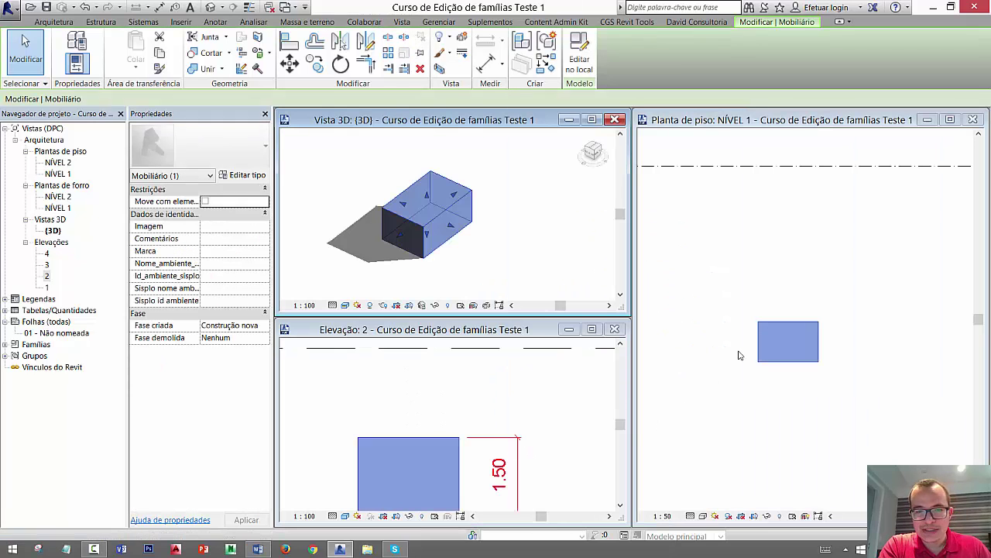
middle_click_drag(555, 411, 589, 374)
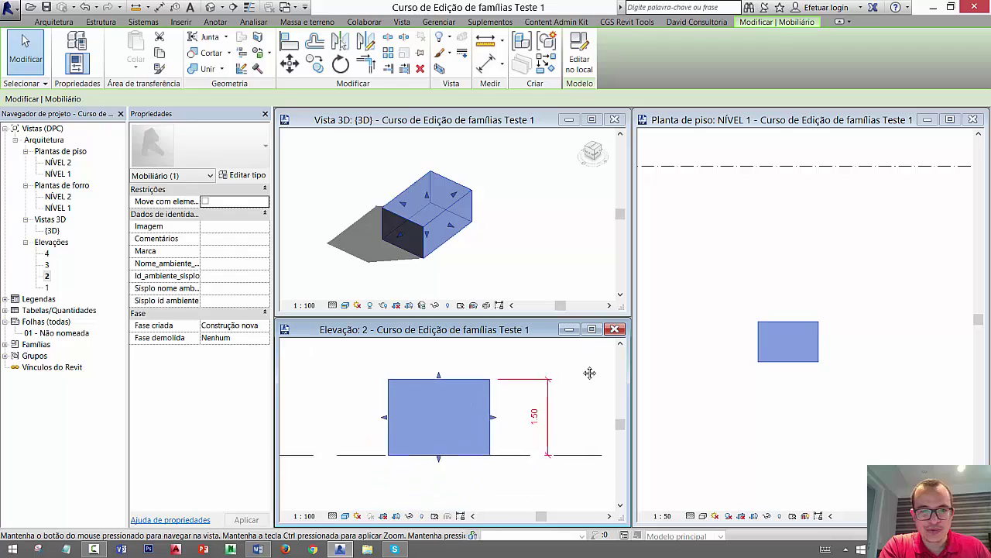
left_click(722, 404)
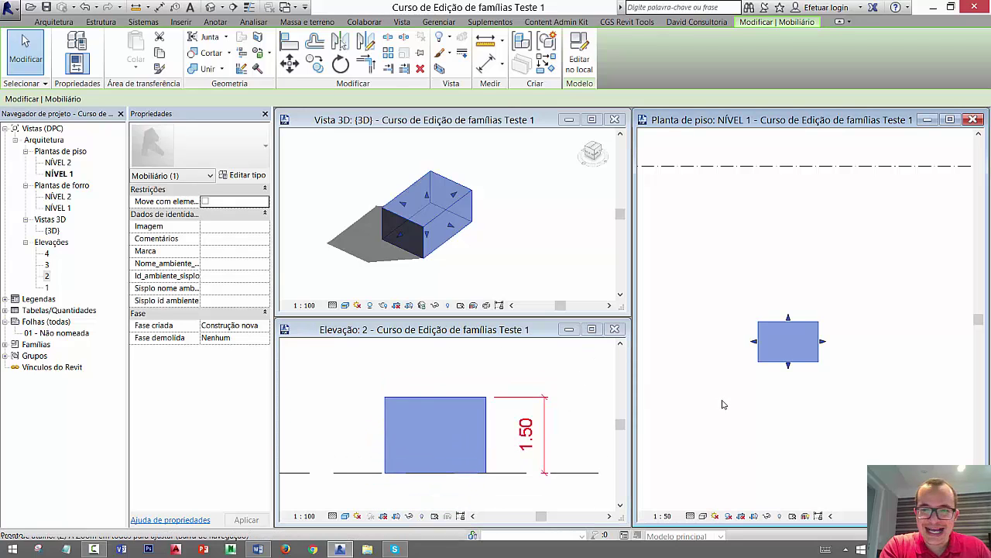
key("z")
key("a")
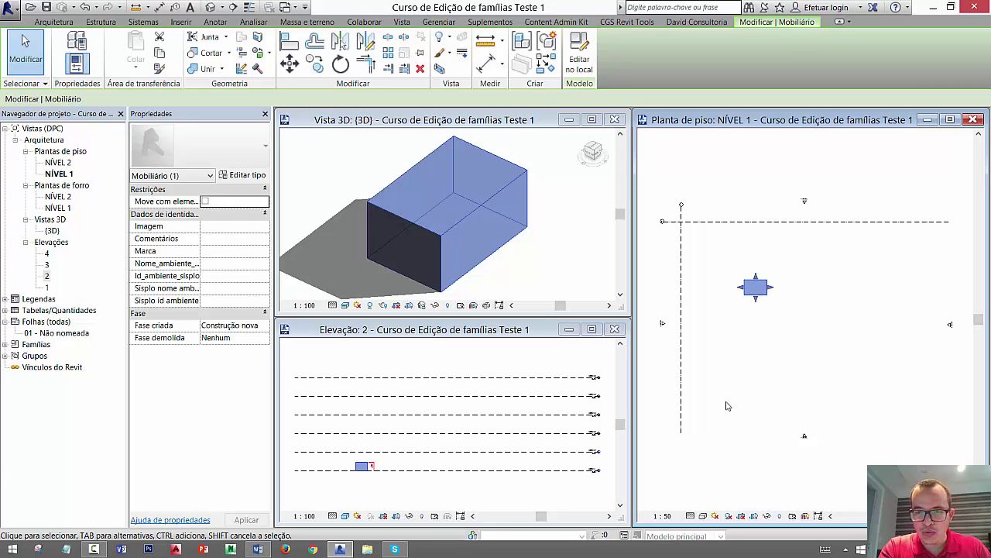
Hide the plan's dashed reference lines and elevation markers in view (EH)
left_click_drag(771, 394, 843, 479)
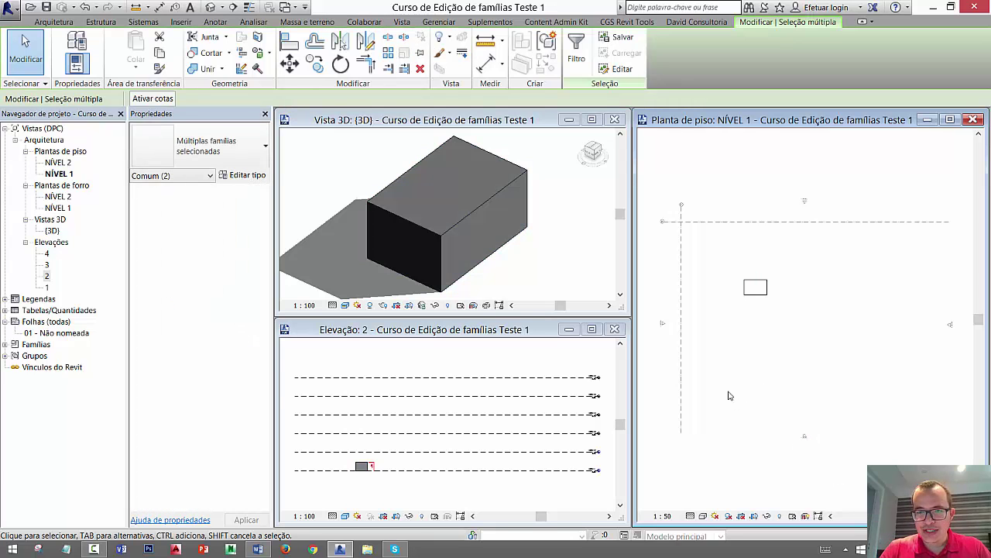
left_click_drag(704, 302, 658, 365)
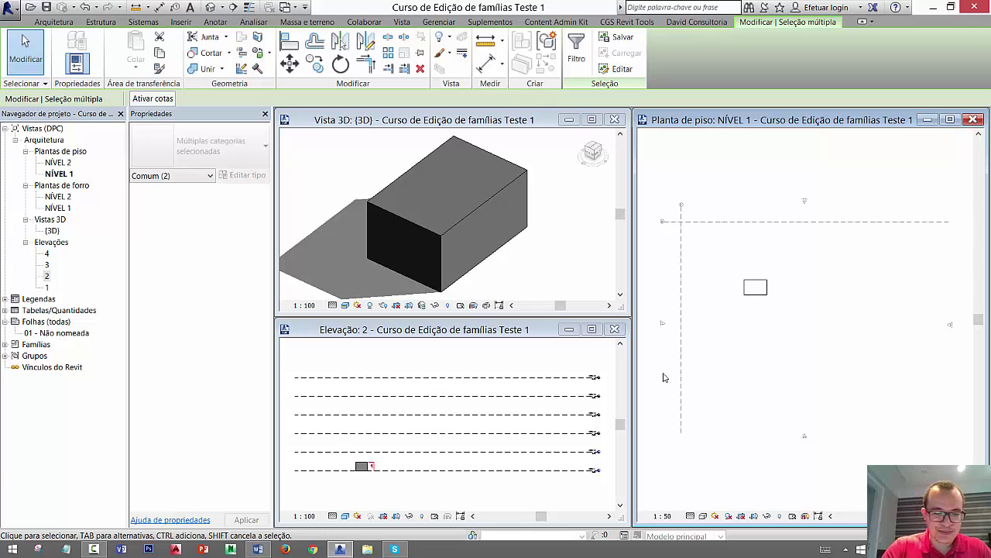
key("e")
key("h")
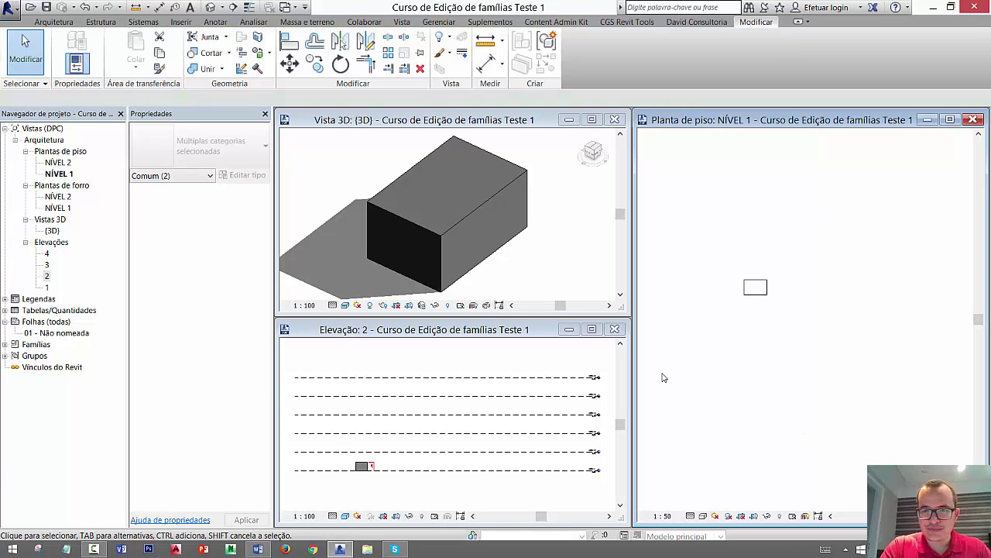
Select the NÍVEL 2 and NÍVEL 1 level lines in the elevation view
left_click(488, 452)
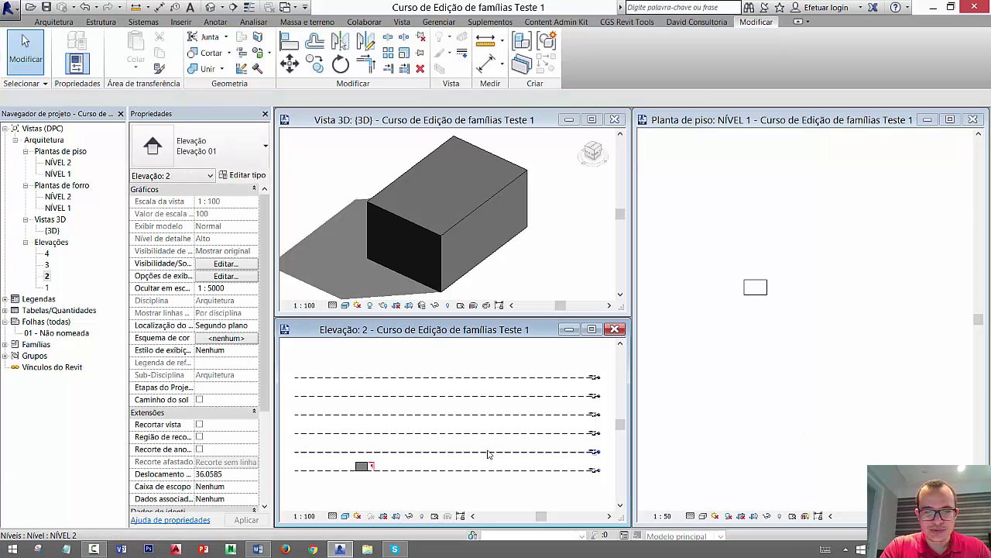
left_click(488, 451)
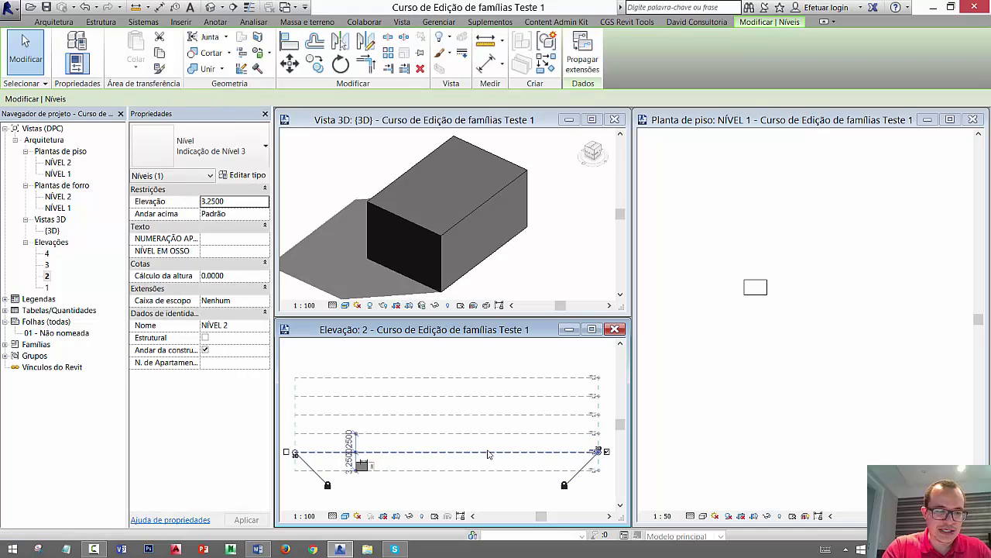
key("v")
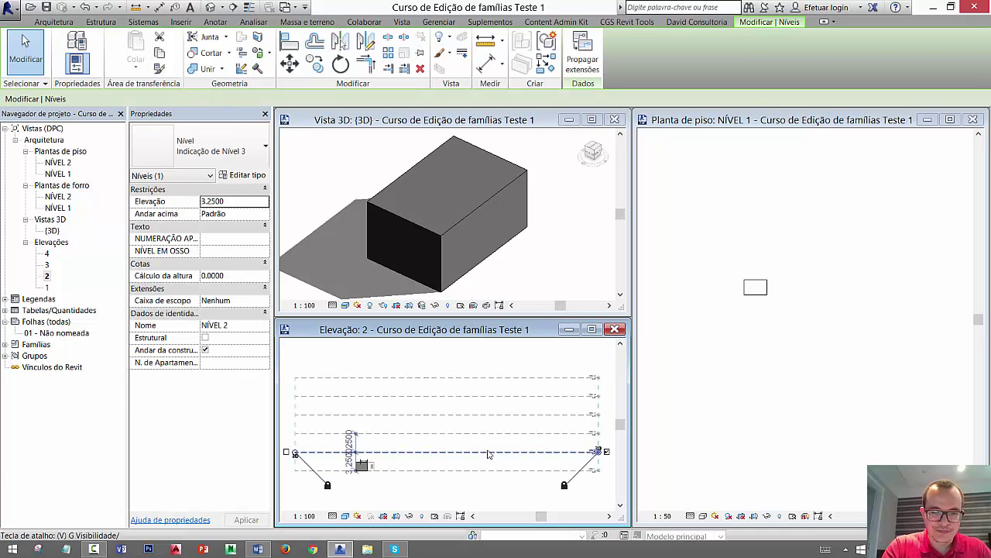
key("g")
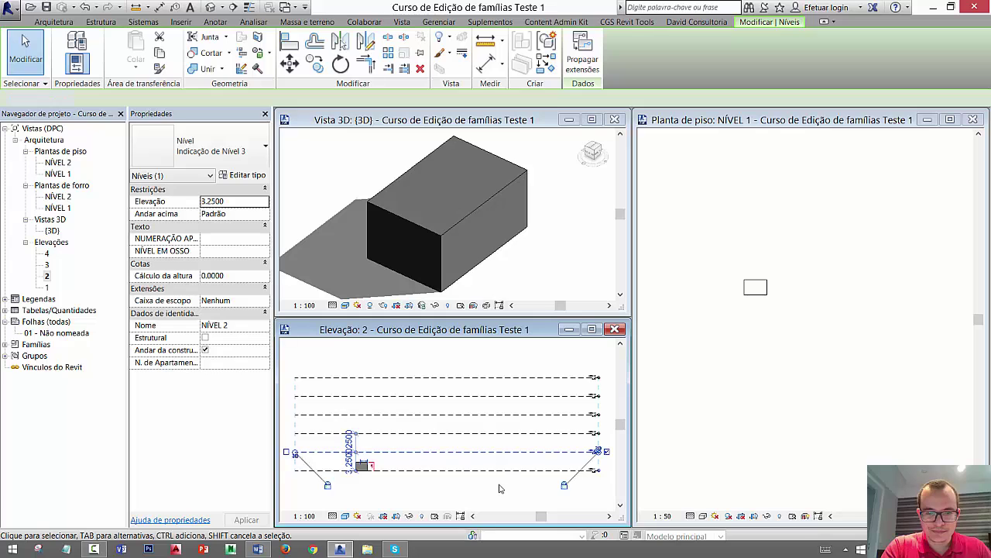
left_click(489, 459)
left_click(492, 473)
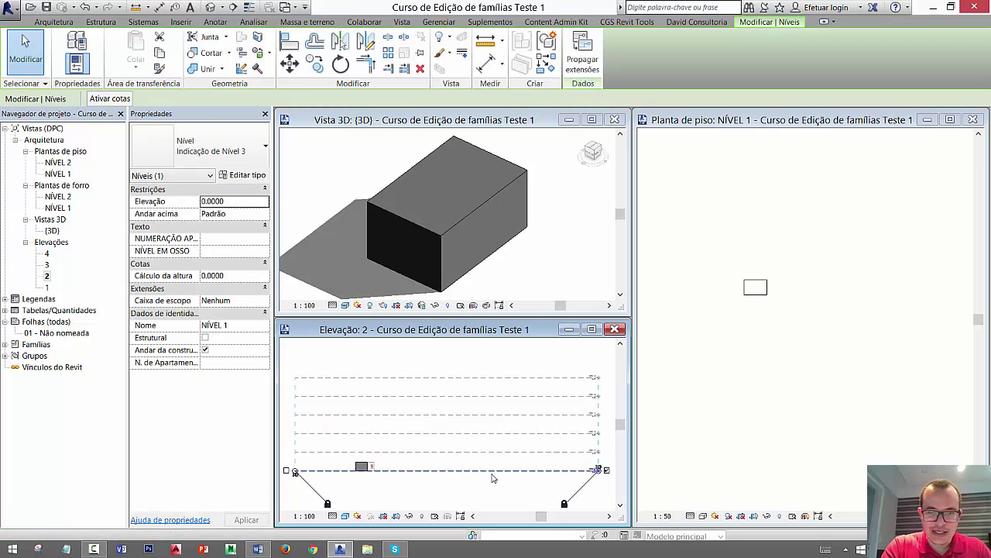
Deselect the level line and zoom the views to fit (ZA)
left_click(494, 484)
left_click(545, 278)
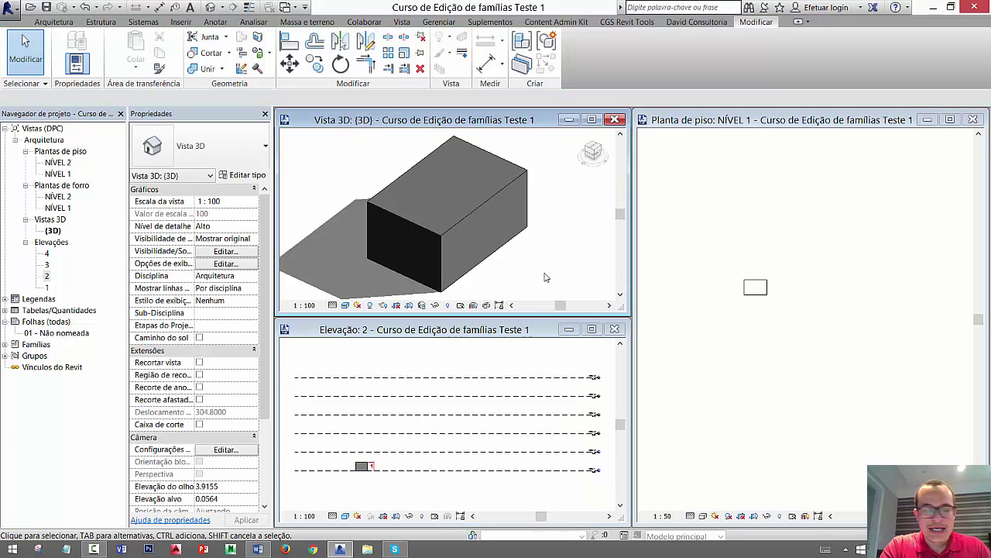
key("z")
key("a")
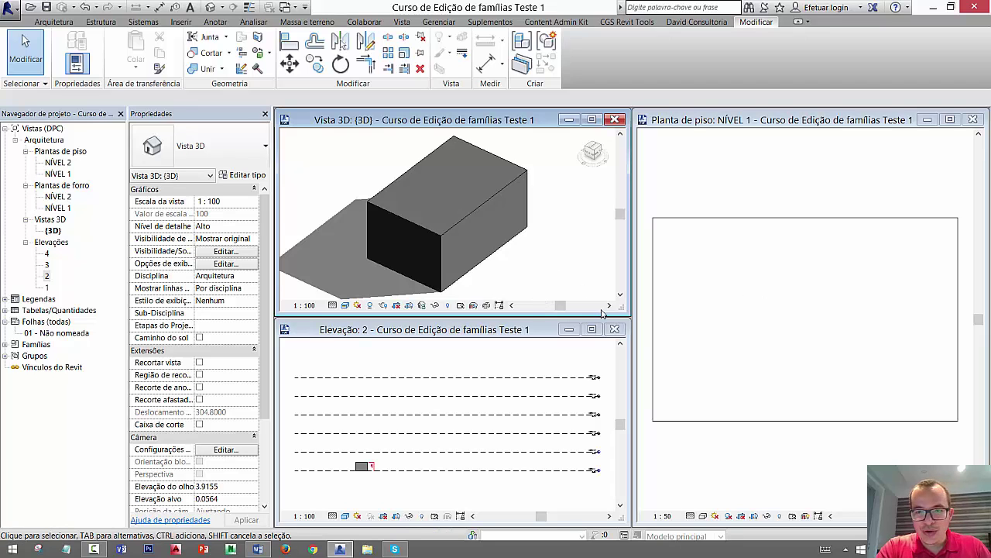
Set Elevação 2's Modelo de vista to <Nenhum>
left_click(608, 458)
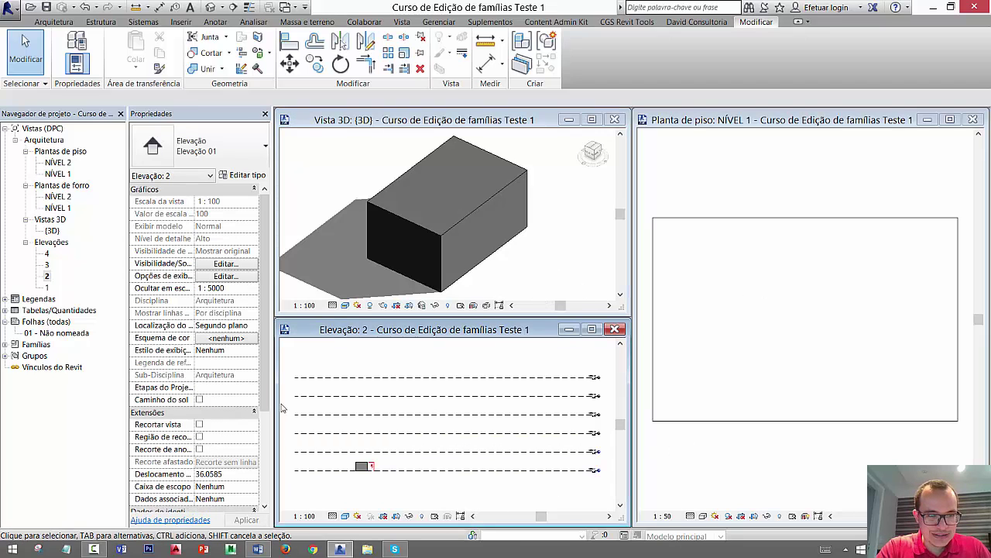
scroll(261, 375, "down", 4)
scroll(261, 375, "down", 1)
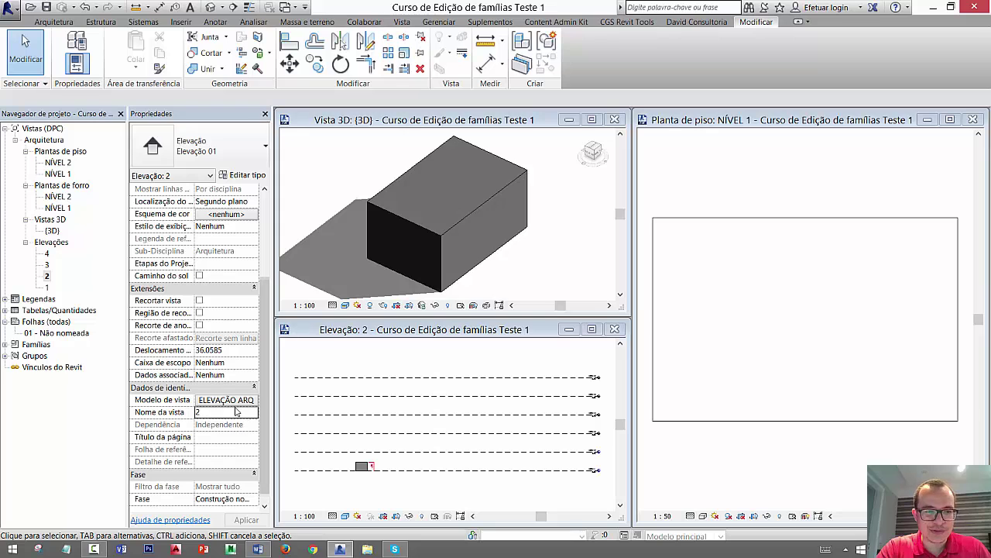
left_click(254, 405)
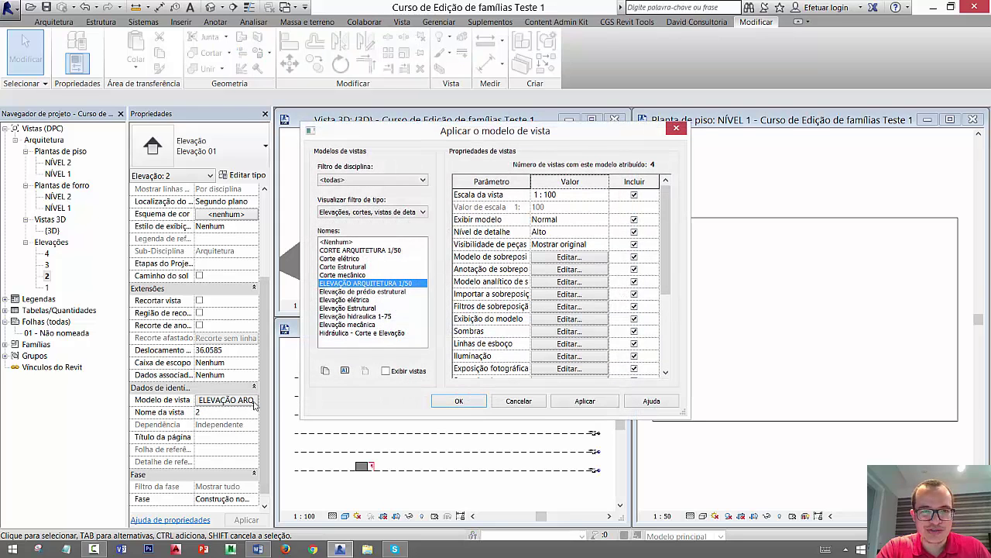
left_click(353, 243)
left_click(468, 409)
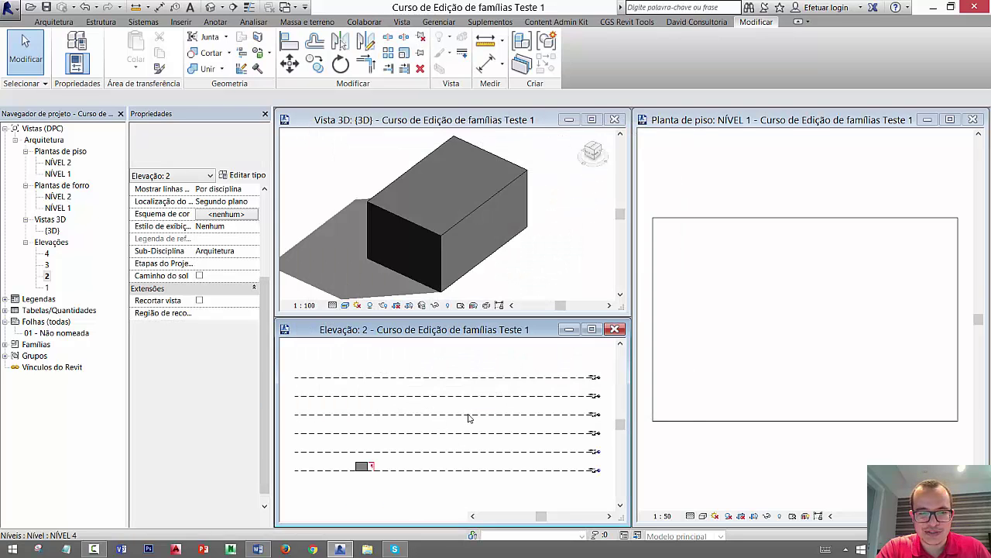
Hide the Levels category in Elevação 2 (VH) and zoom to fit the box (ZF)
left_click(422, 470)
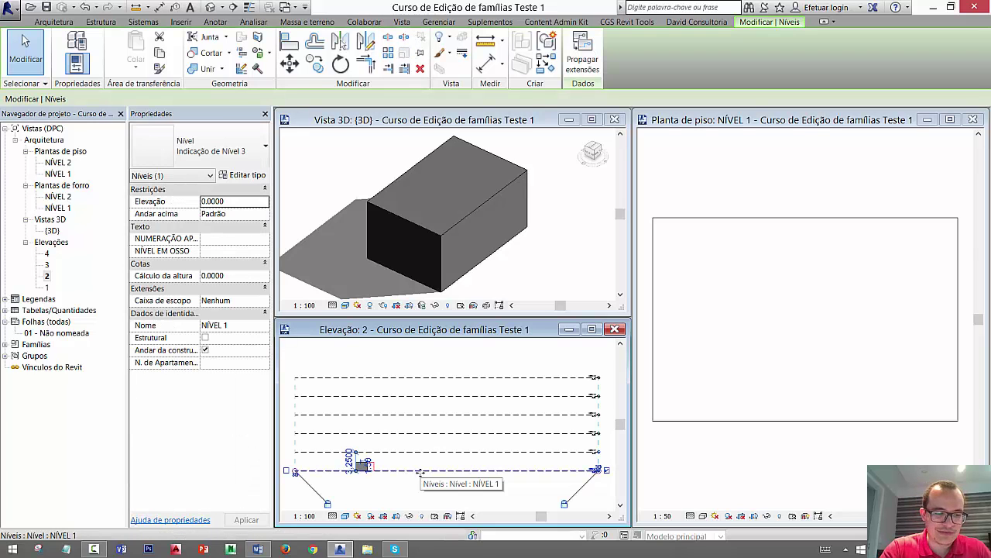
key("z")
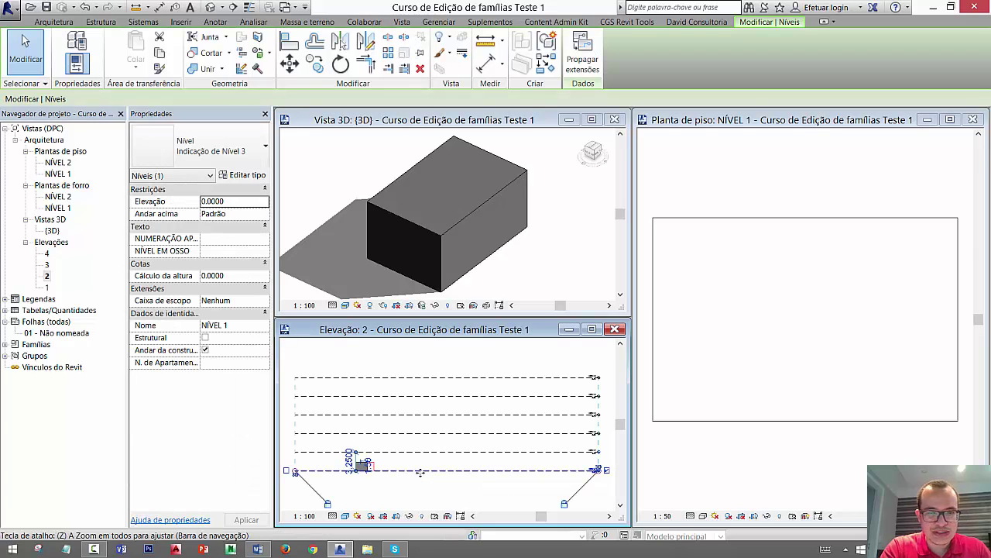
key("f")
key("Escape")
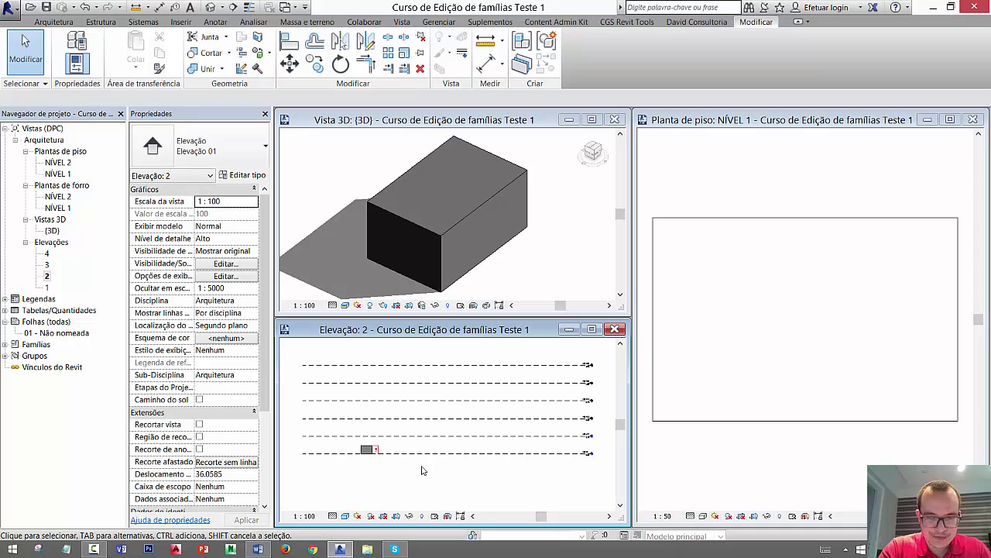
left_click(426, 453)
key("v")
key("h")
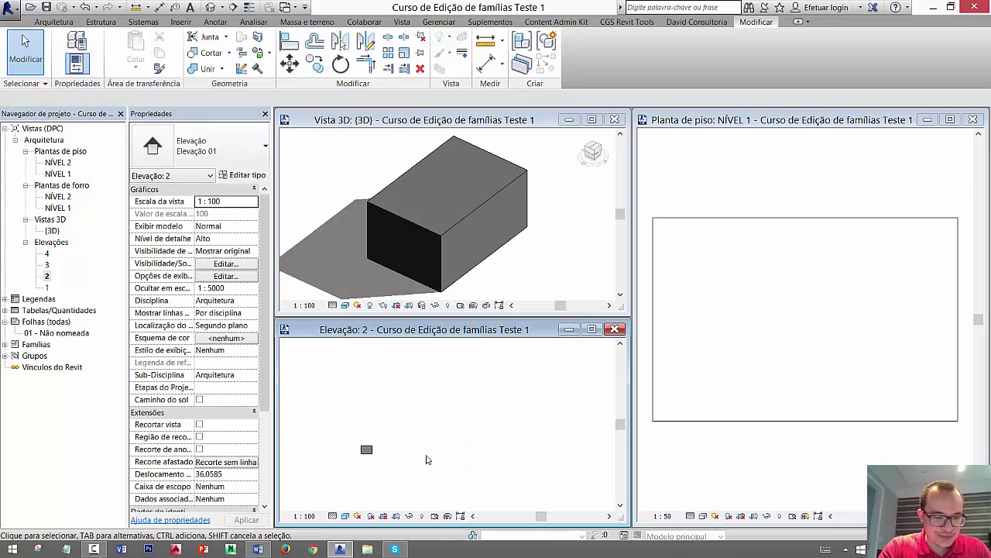
key("z")
key("f")
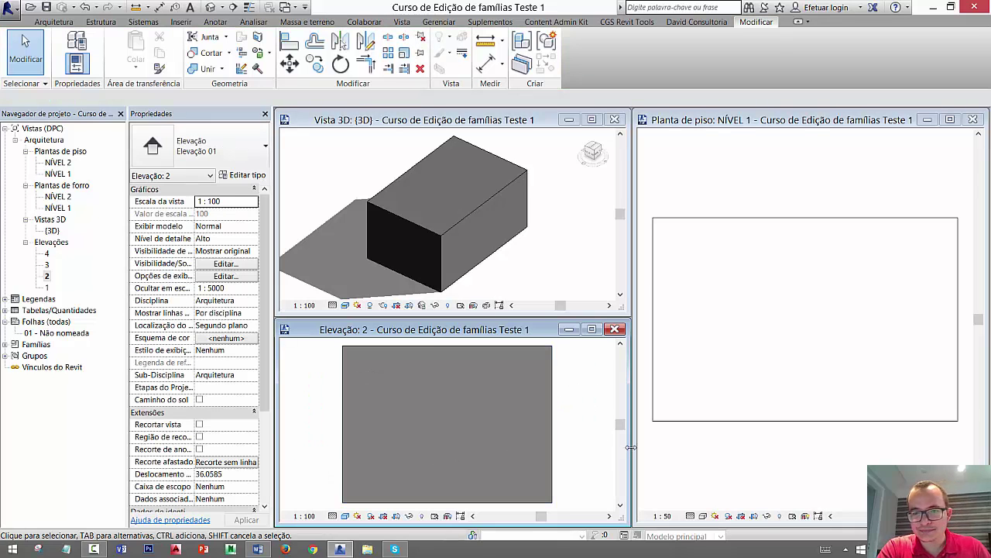
left_click(714, 465)
Narrow and shorten the furniture box with its plan shape handles, then move it up-left
left_click(711, 422)
scroll(712, 422, "down", 2)
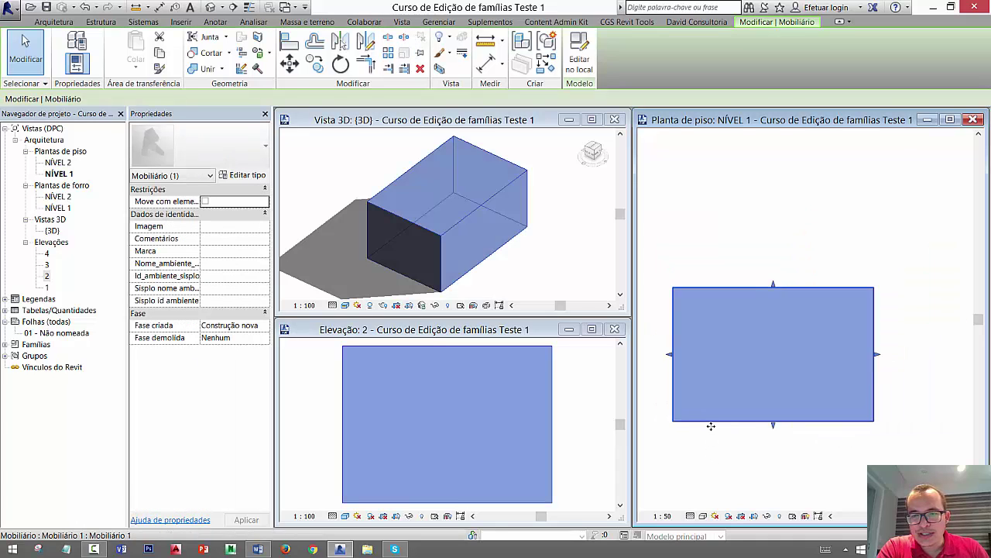
scroll(774, 426, "down", 1)
scroll(774, 424, "up", 1)
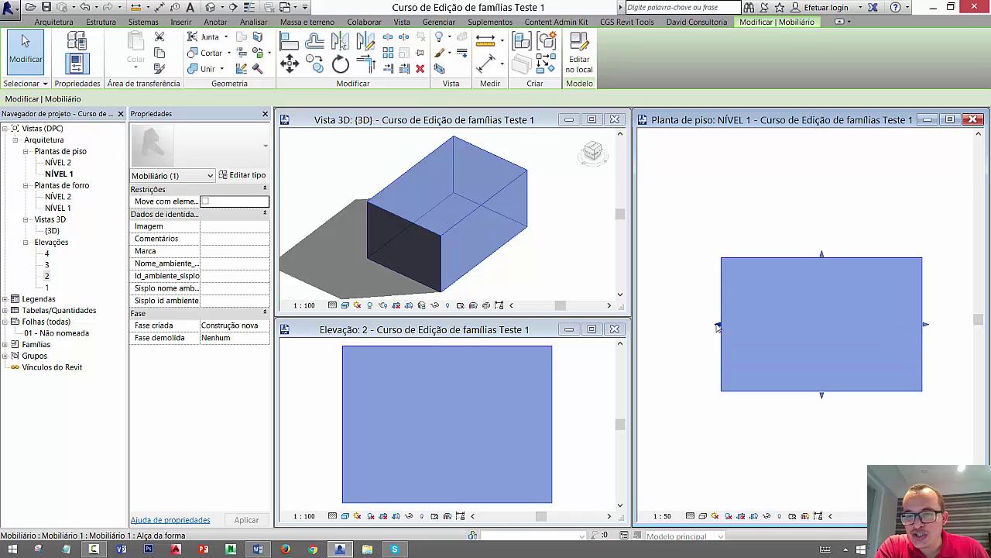
left_click_drag(737, 325, 801, 324)
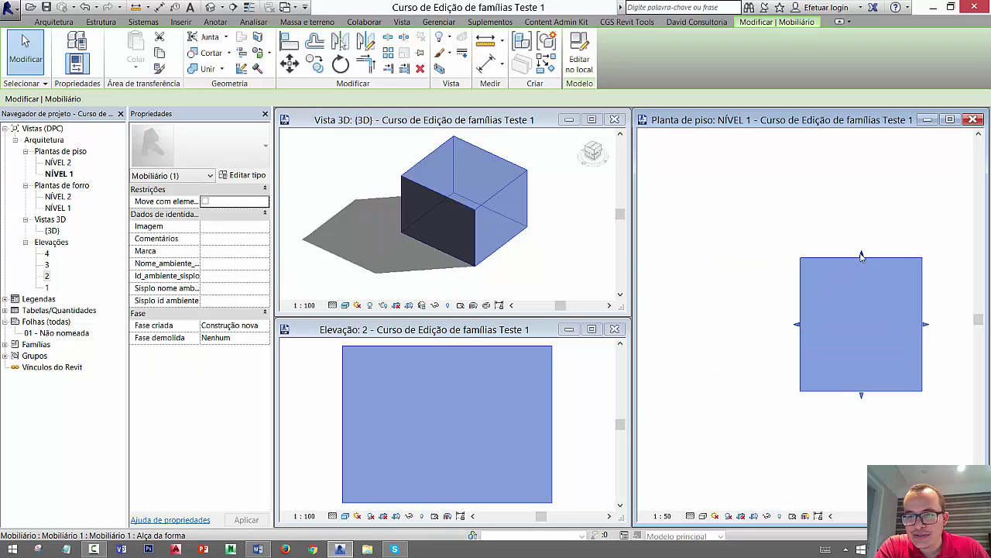
left_click_drag(861, 256, 859, 329)
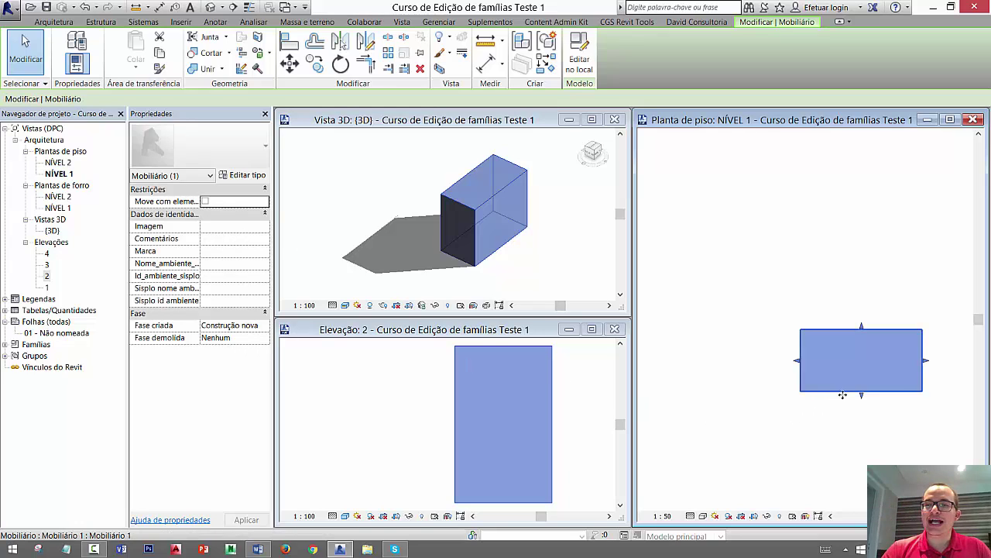
mouse_move(809, 352)
left_mouse_down()
mouse_move(790, 322)
mouse_move(701, 250)
left_mouse_up()
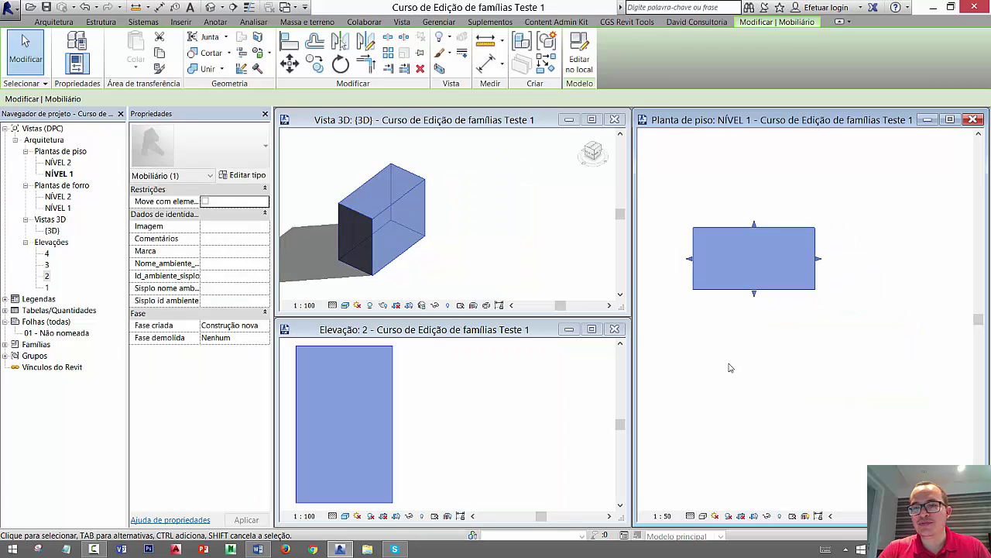
left_click_drag(731, 288, 796, 320)
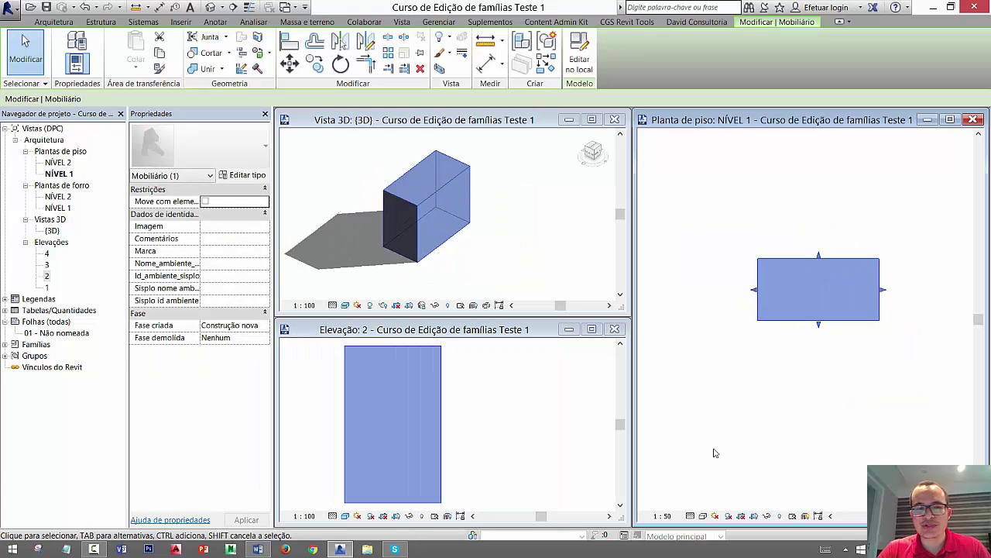
In Elevação 2, drag the box's bottom handle upward to make it much shorter
double_click(49, 279)
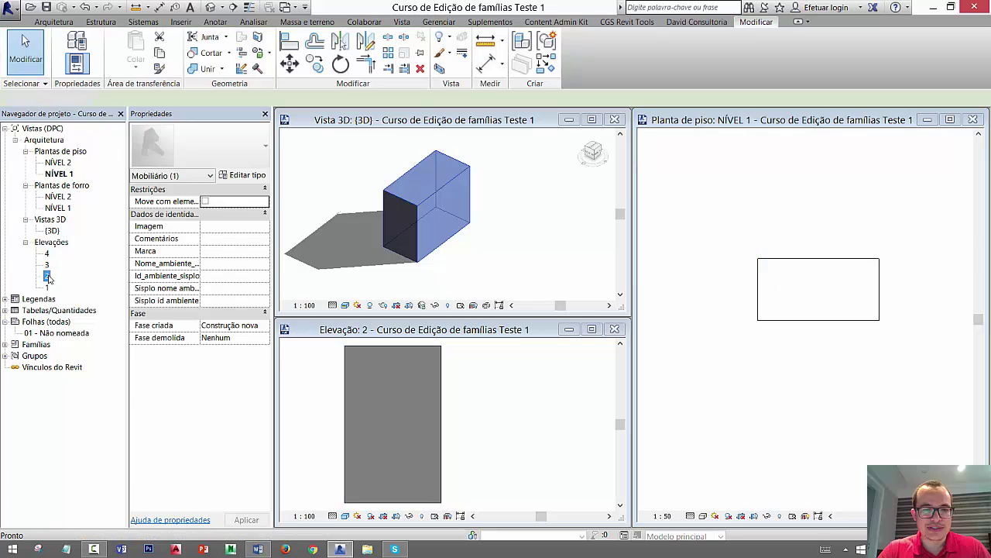
left_click(426, 408)
left_click(451, 405)
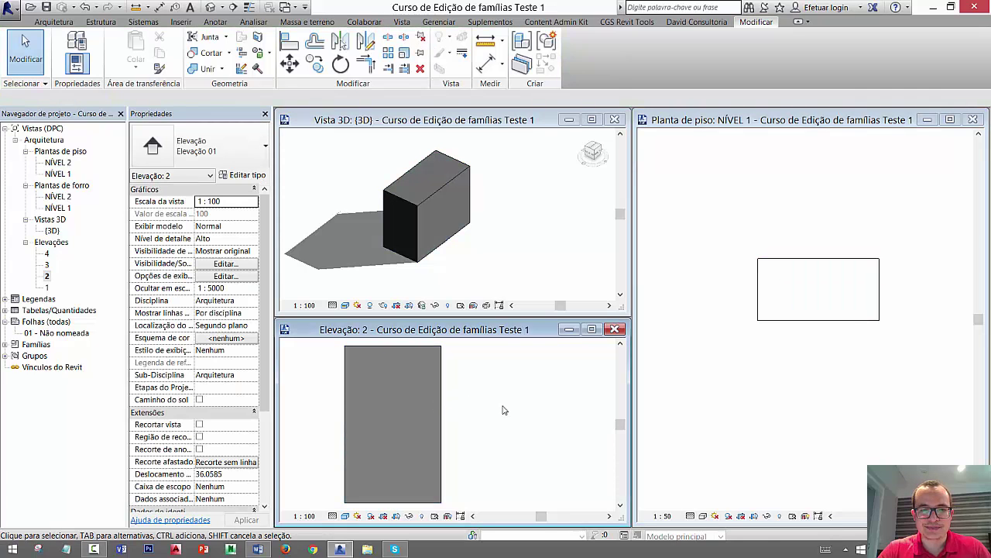
scroll(496, 407, "down", 3)
left_click(441, 457)
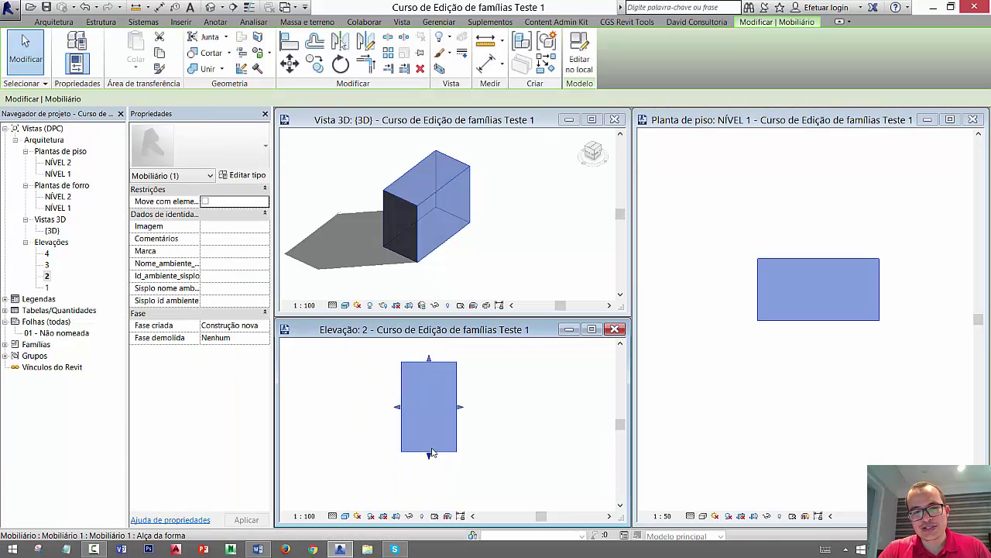
left_click_drag(430, 459, 427, 412)
left_click(643, 411)
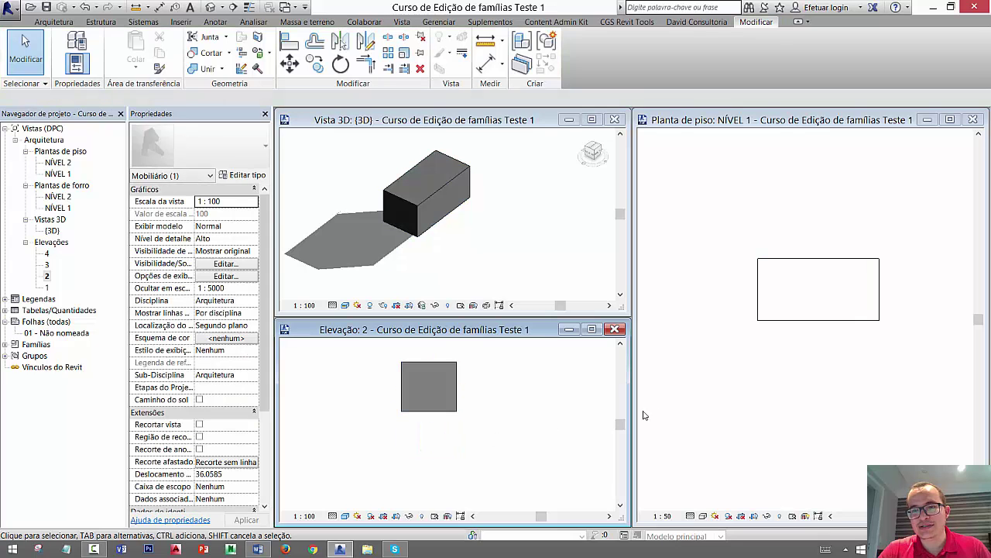
middle_click_drag(724, 393, 726, 419)
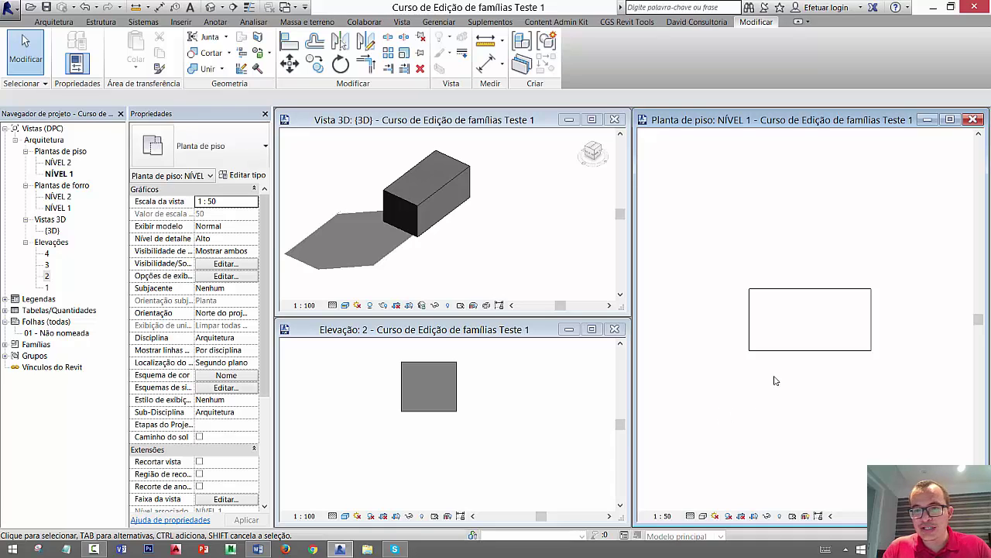
Select the furniture in 3D, choose Editar no local, then Editar extrusão
left_click(782, 350)
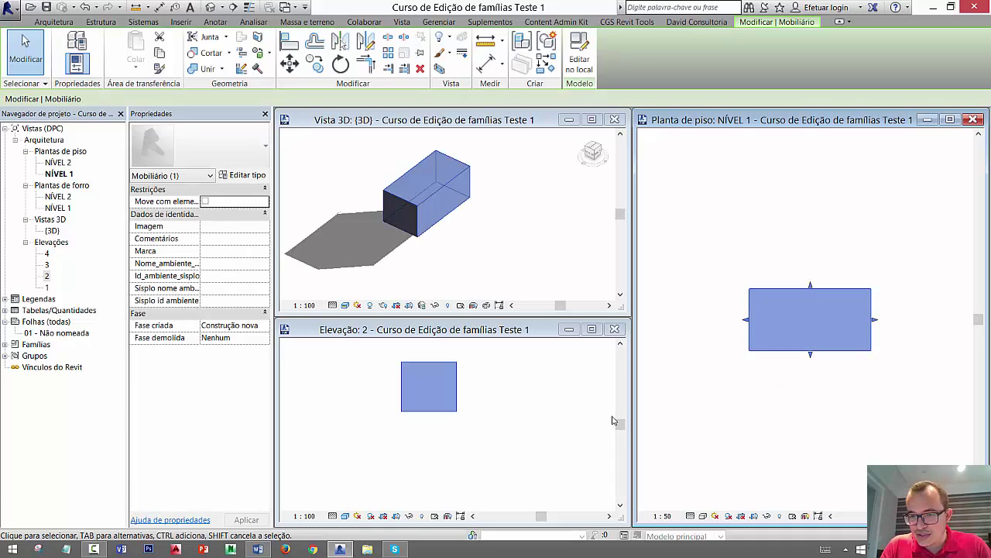
key("Escape")
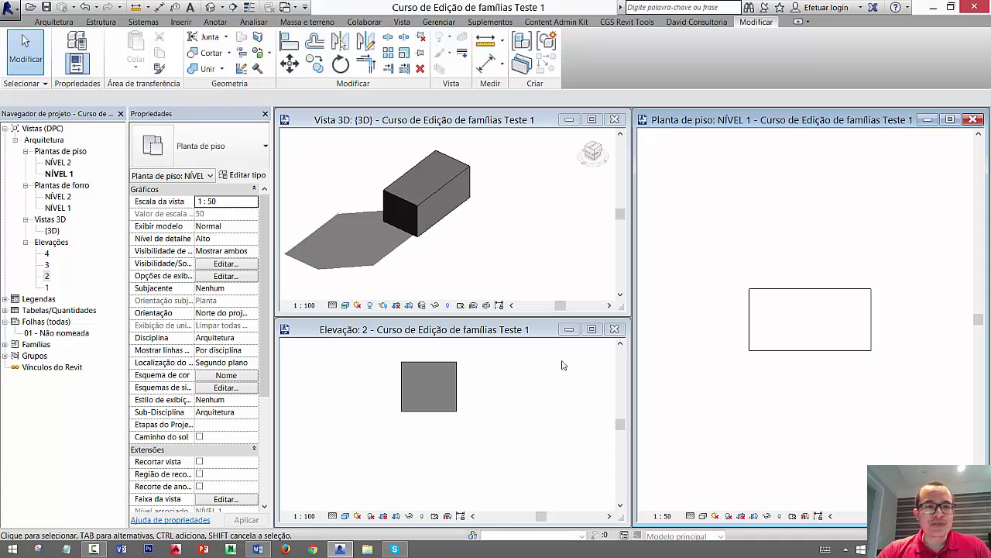
left_click(434, 241)
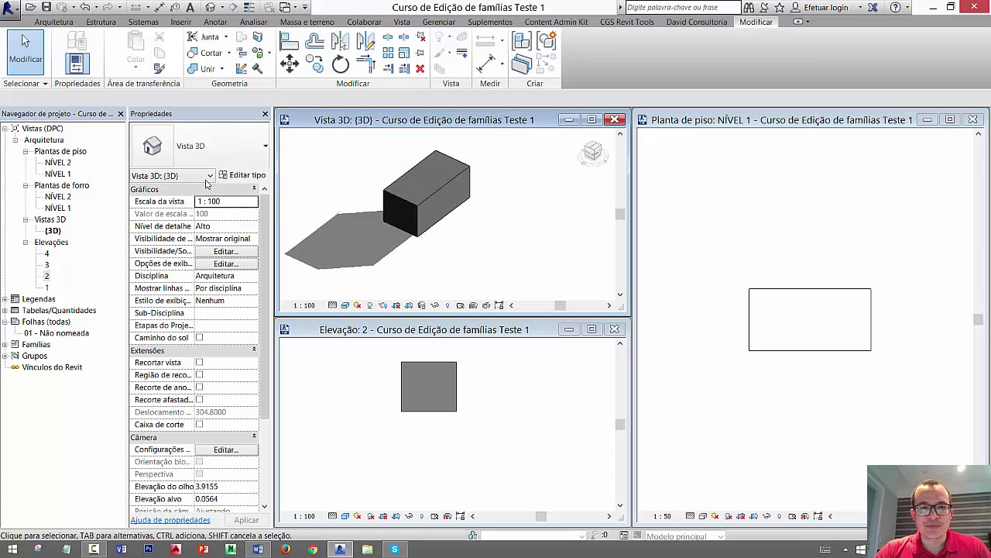
left_click(410, 230)
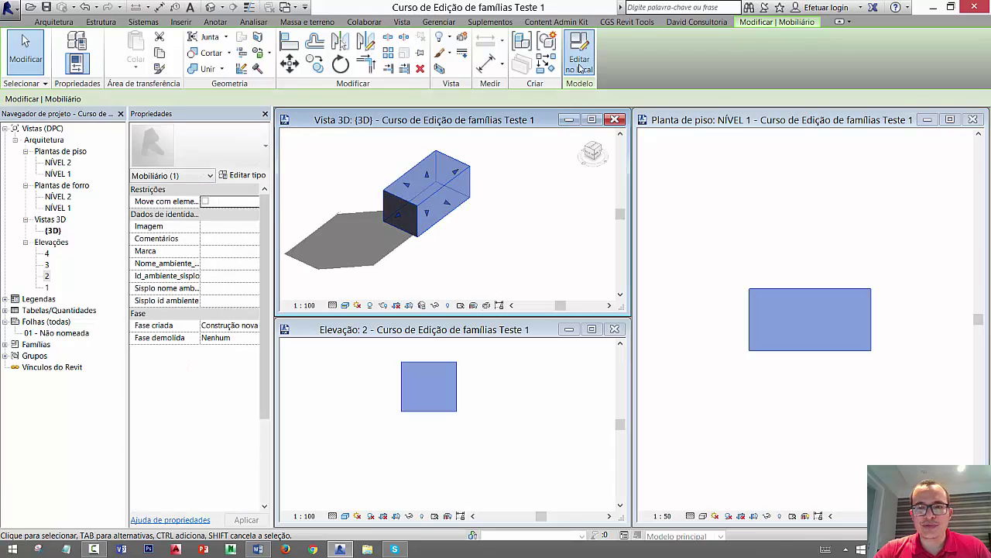
left_click(793, 350)
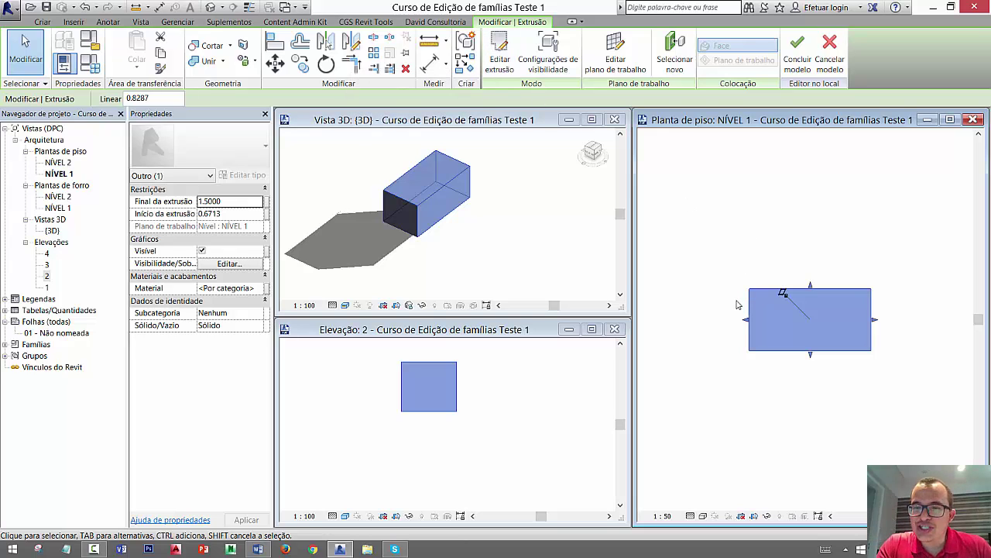
left_click(507, 63)
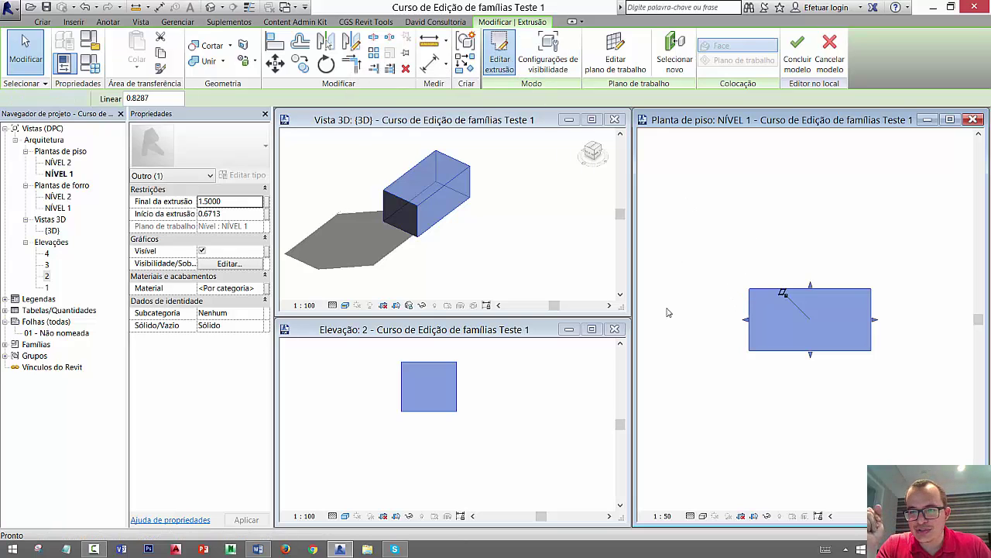
Set the sketch rectangle's depth to 1.00 and width to 1.80
left_click(750, 333)
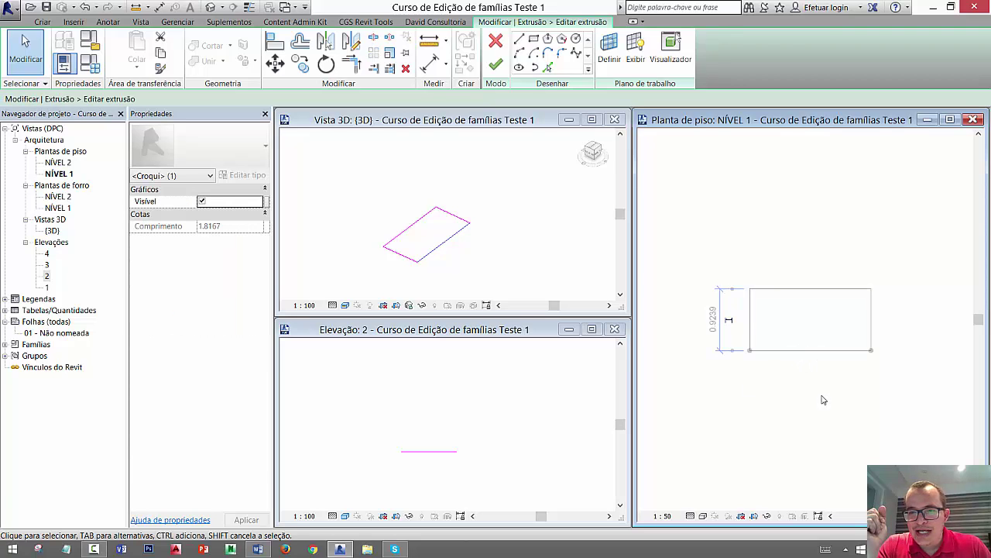
left_click(714, 322)
type("1")
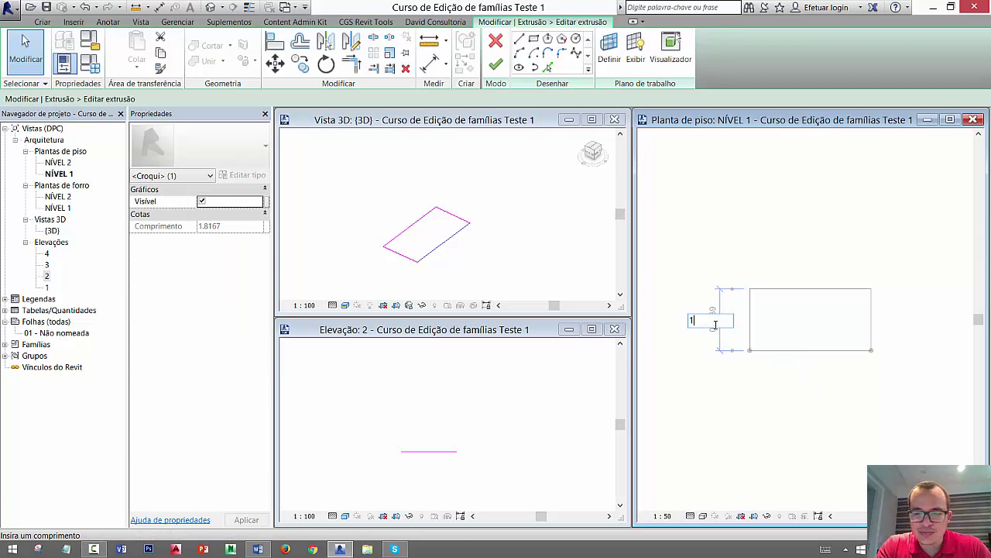
key("Return")
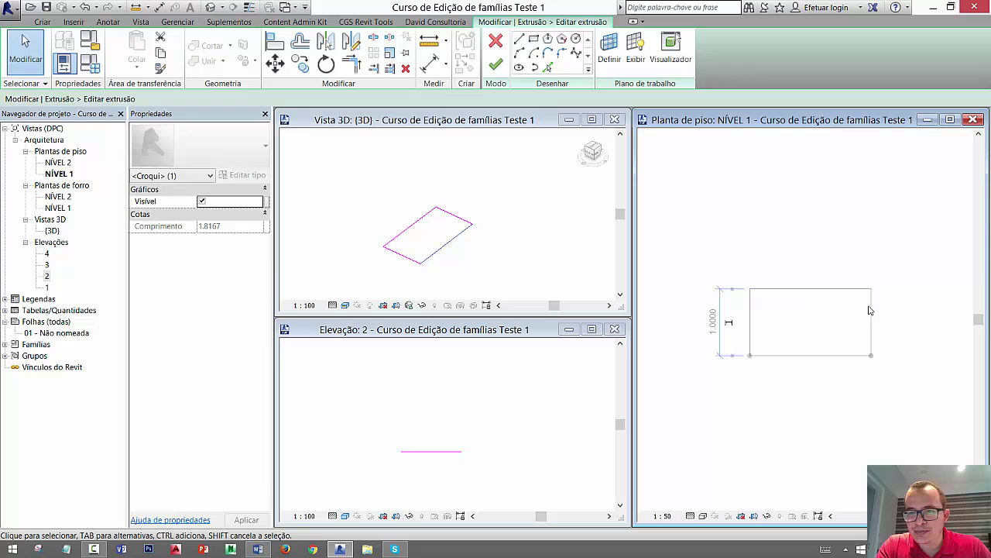
left_click(870, 310)
left_click(810, 376)
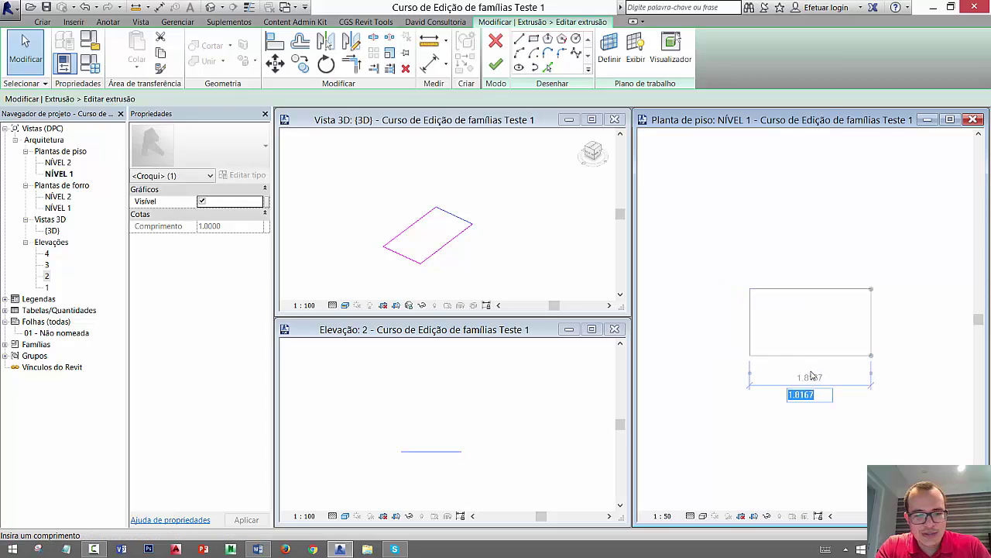
type("1.8")
key("Return")
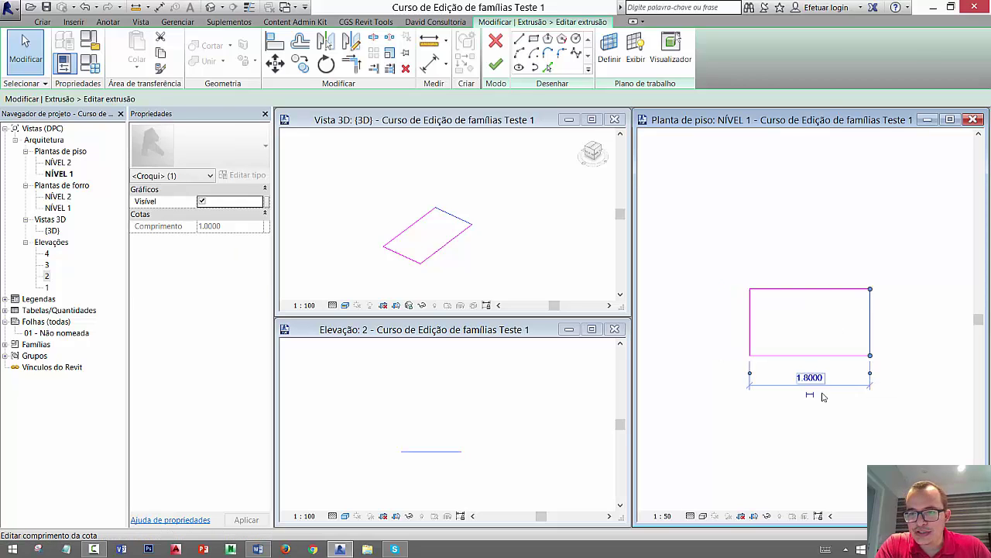
left_click(824, 421)
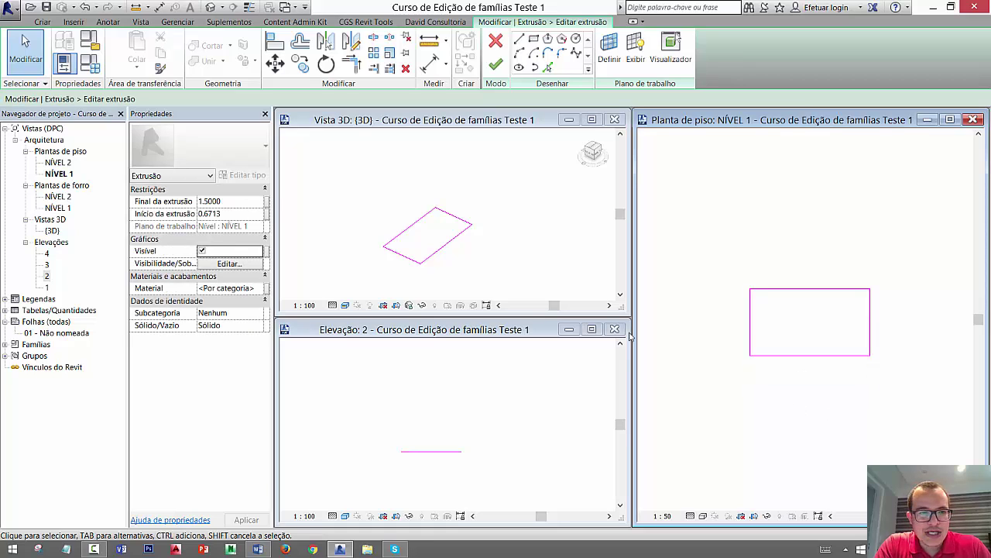
Set Início da extrusão 0.67 and Final 0.72, and finish the sketch
left_click(243, 214)
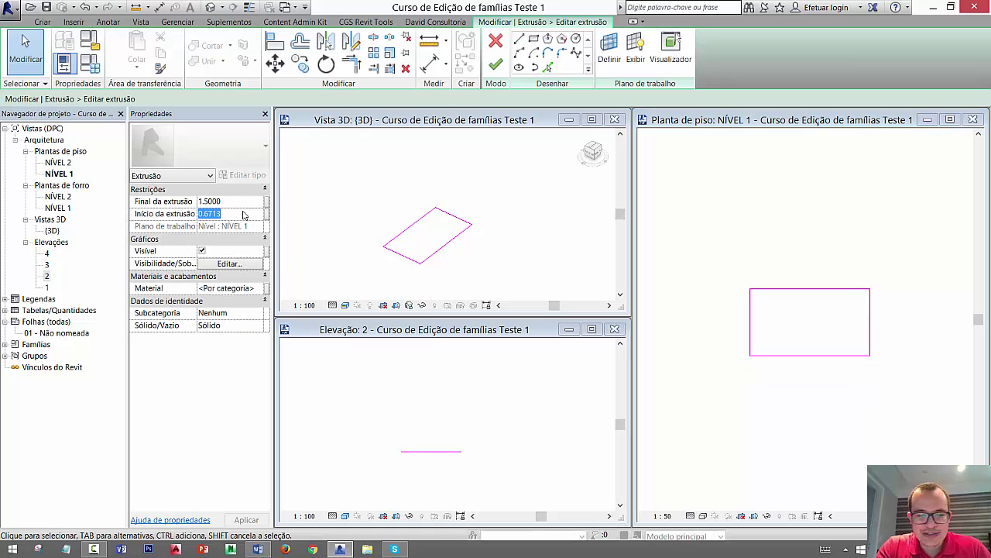
key("BackSpace")
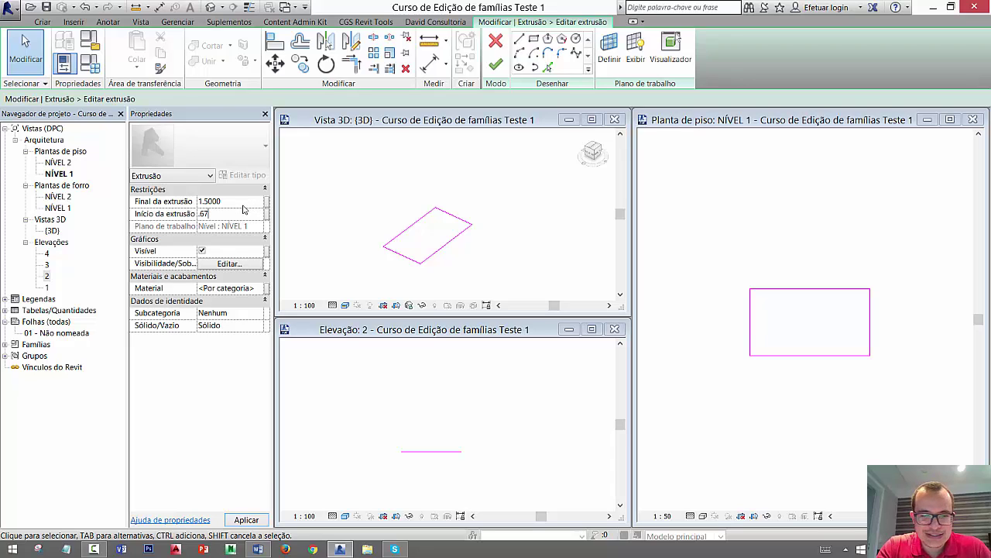
key("Return")
left_click(243, 204)
type(".72")
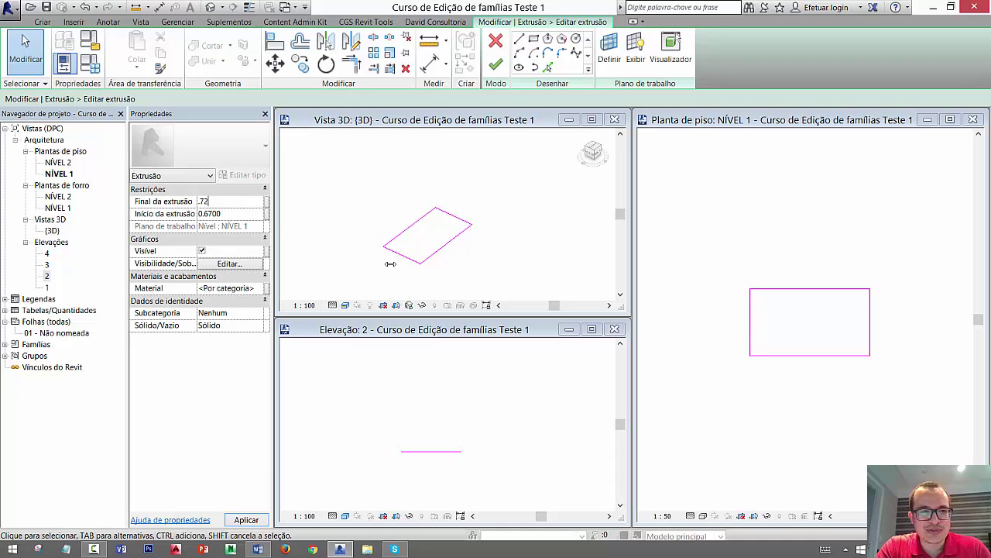
key("Return")
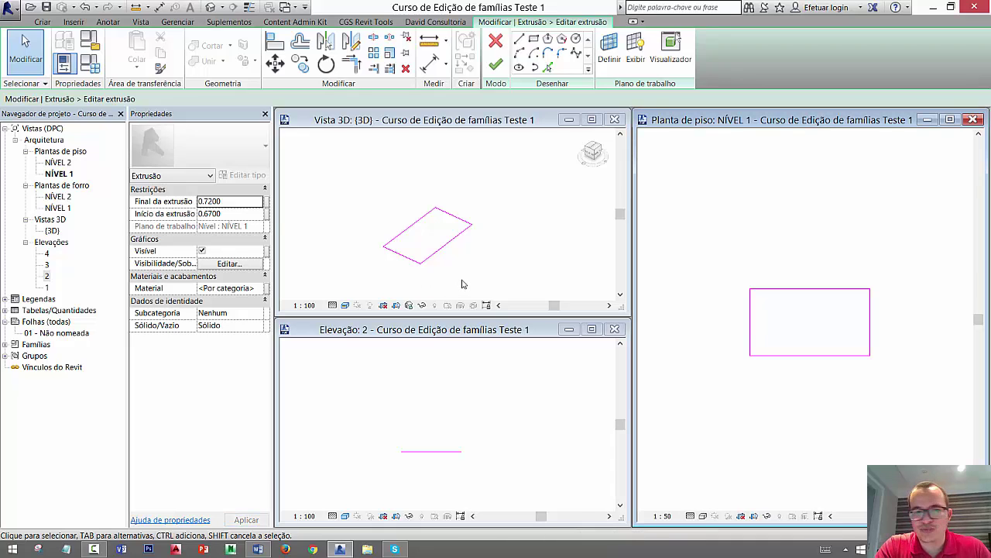
left_click(496, 71)
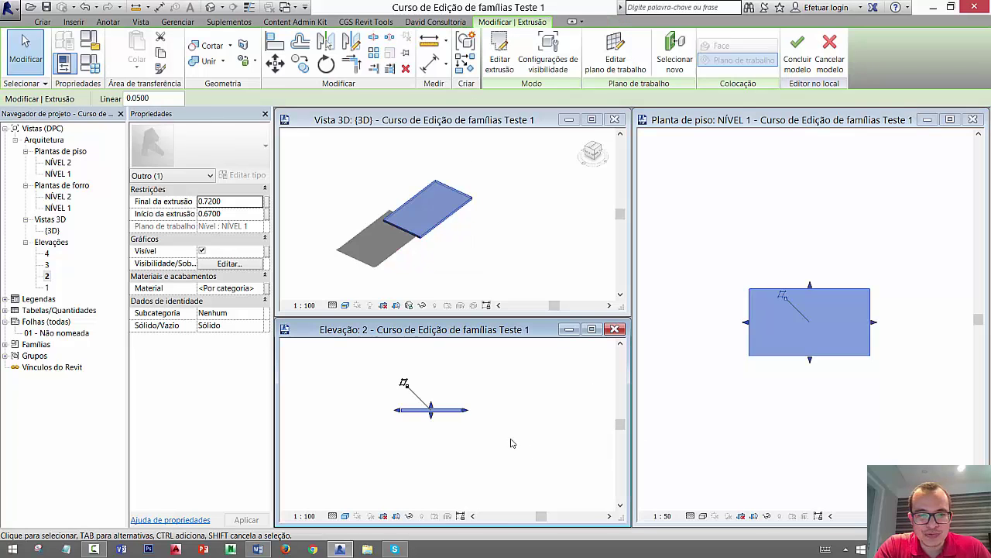
Deselect the tabletop and recentre it in the floor plan view
left_click(494, 434)
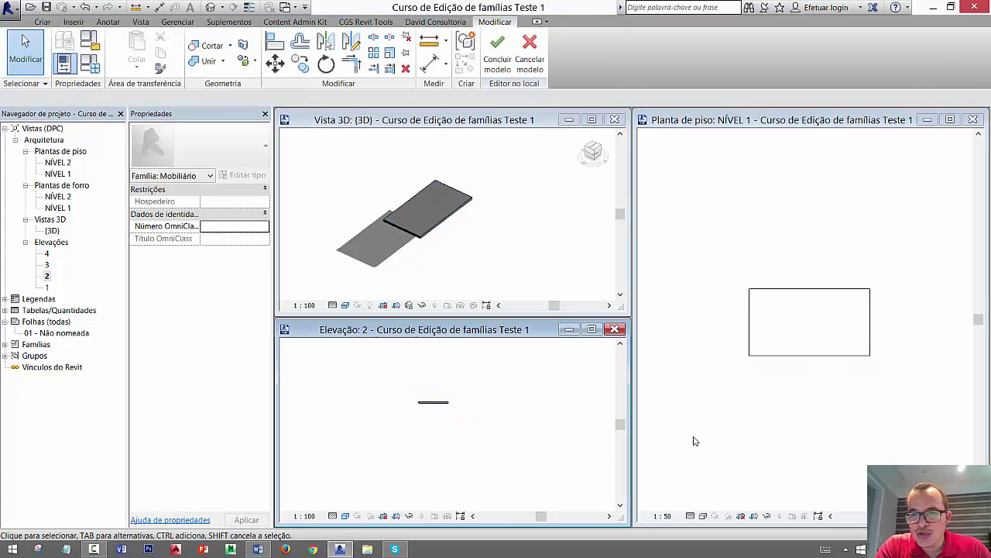
left_click(739, 432)
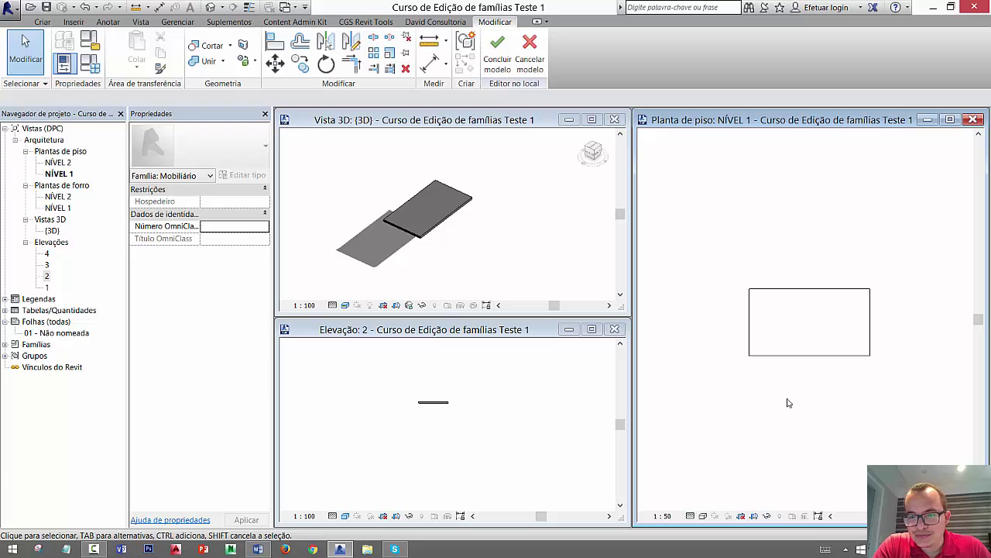
scroll(834, 334, "up", 2)
scroll(812, 321, "up", 1)
scroll(806, 319, "down", 2)
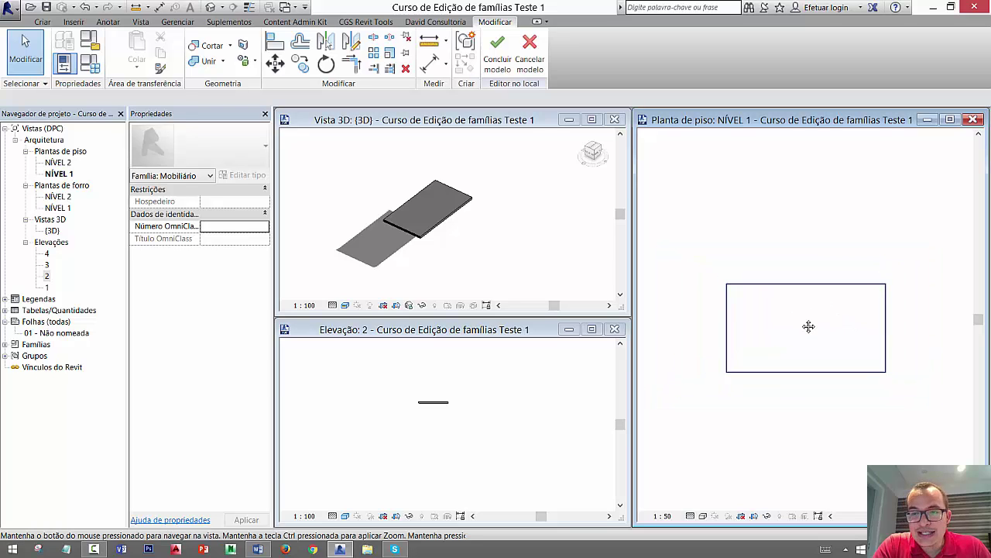
middle_click_drag(808, 326, 808, 329)
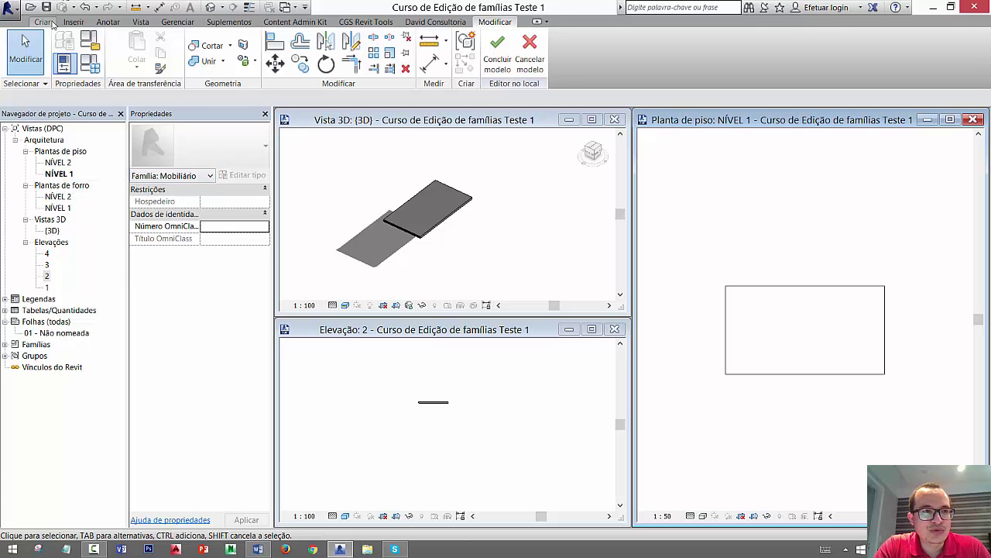
Start a new extrusion and draw a 0.10 × 0.10 leg square at the tabletop's top-left corner, then select it
left_click(48, 23)
left_click(118, 54)
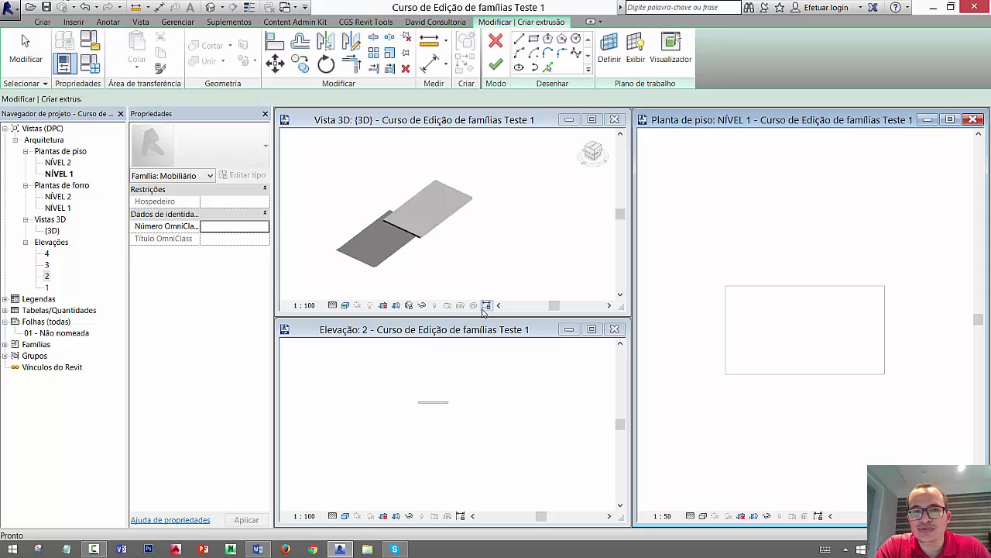
left_click(534, 40)
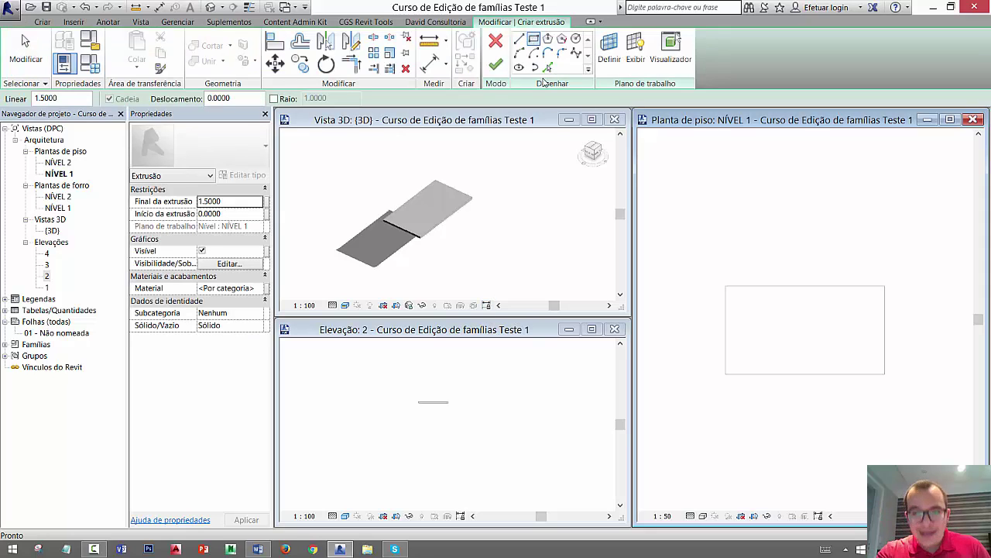
left_click(726, 287)
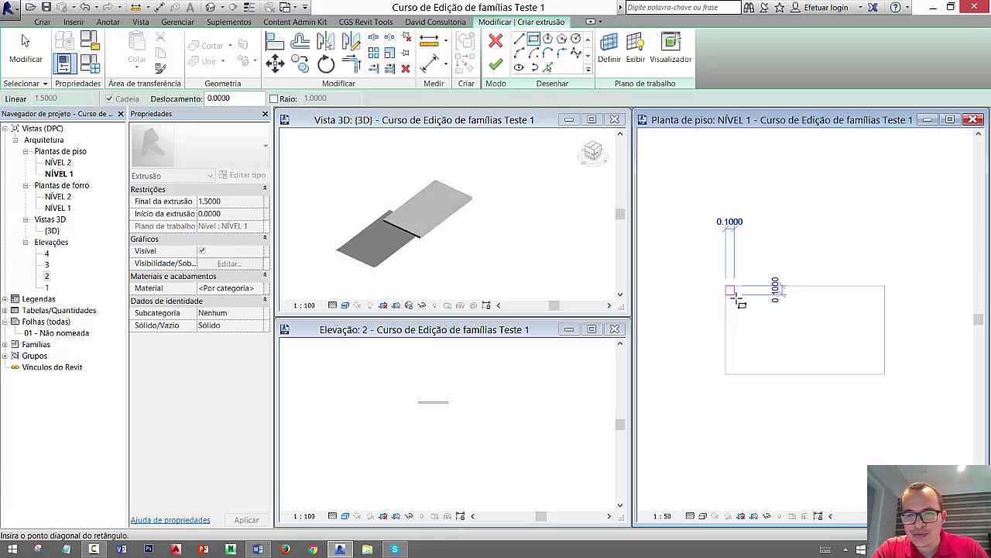
scroll(735, 299, "up", 2)
scroll(733, 292, "up", 2)
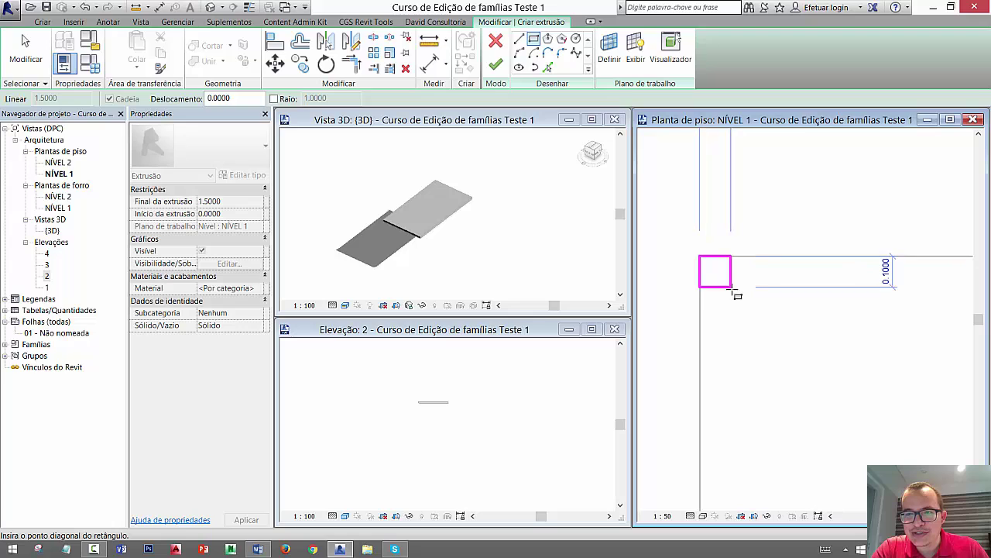
left_click(736, 293)
scroll(736, 294, "down", 3)
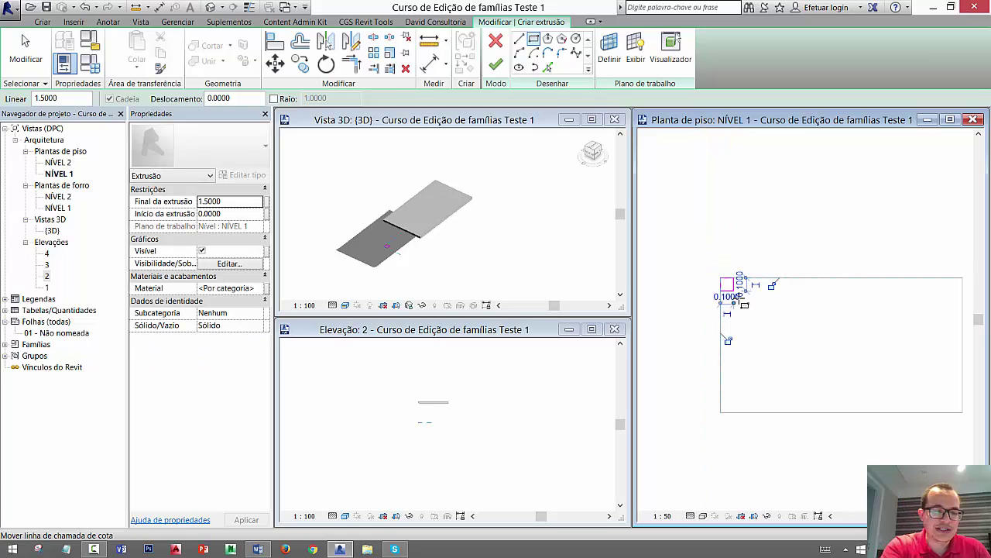
key("Escape")
left_click_drag(705, 253, 769, 322)
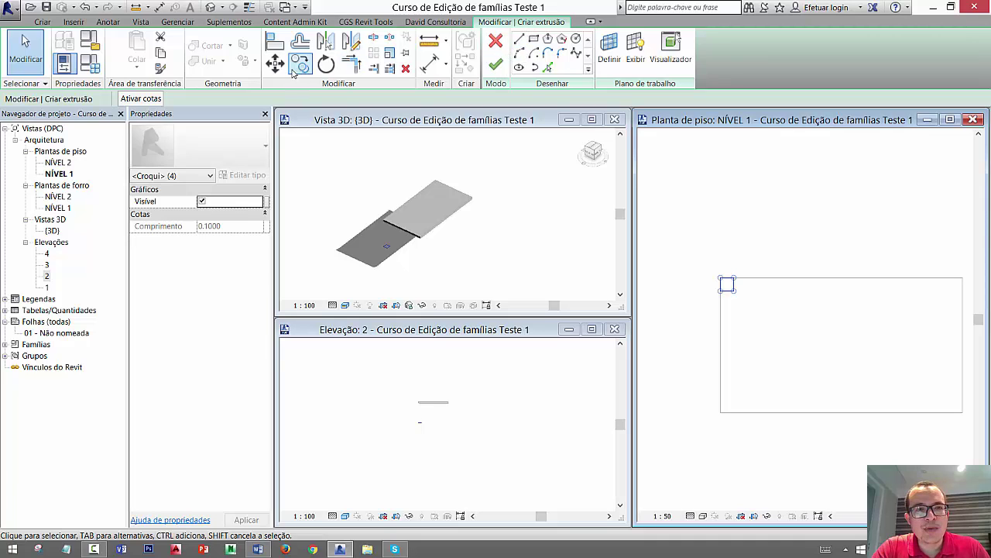
Copy the leg square down to the tabletop's bottom-left corner
left_click(300, 63)
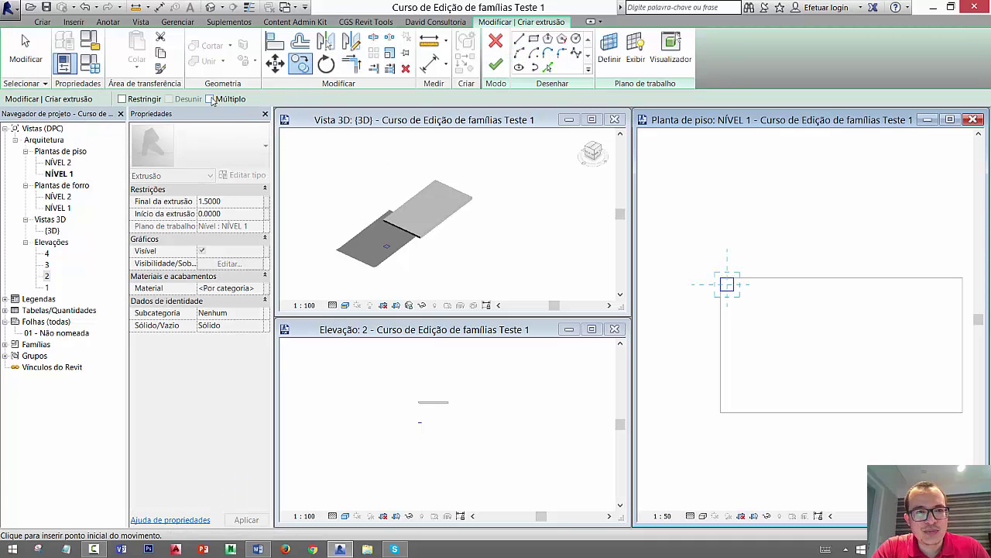
left_click(210, 99)
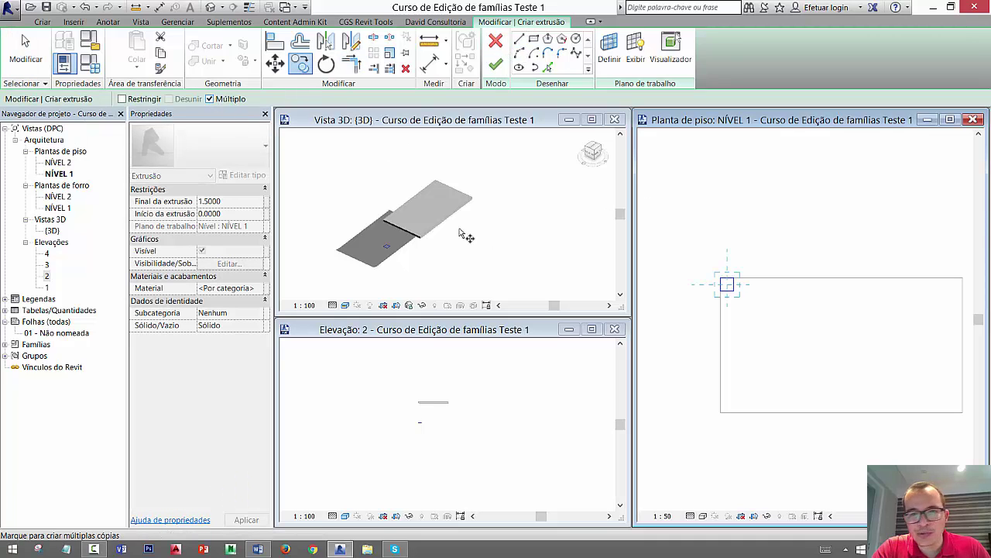
left_click(722, 280)
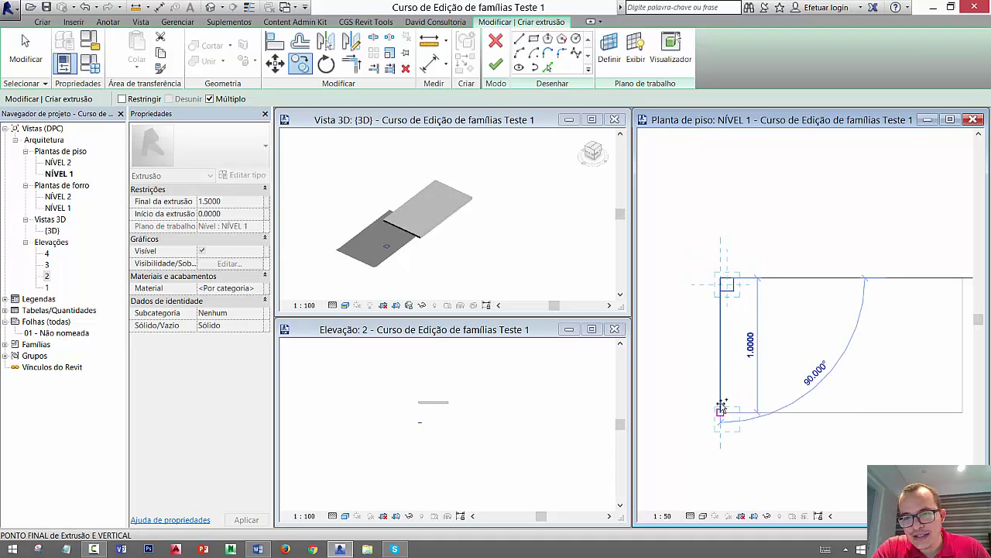
key("Escape")
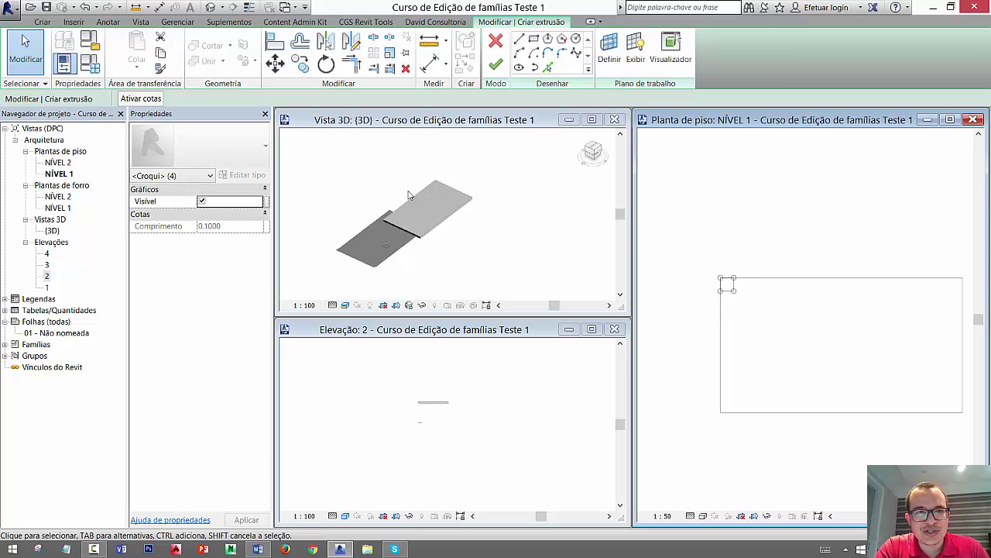
left_click(301, 63)
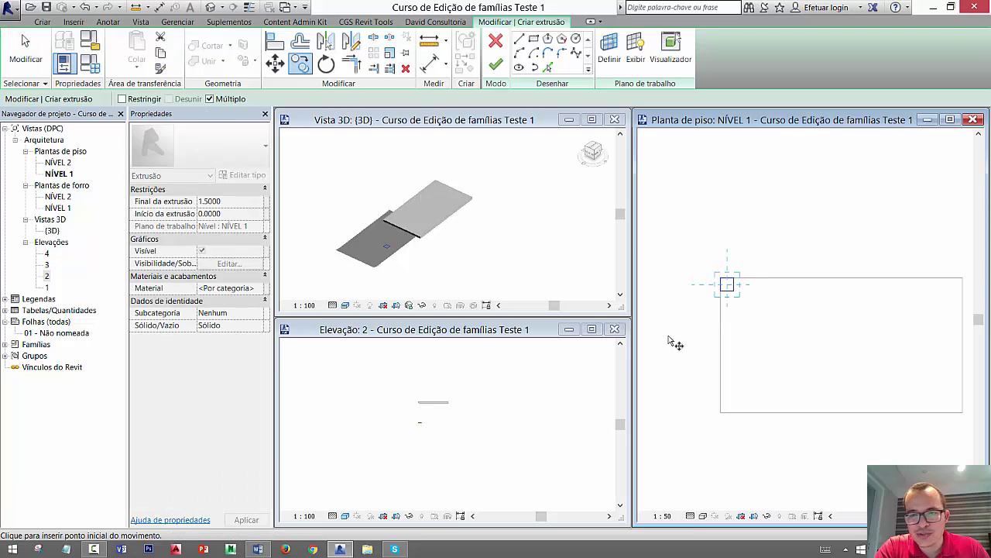
left_click(721, 411)
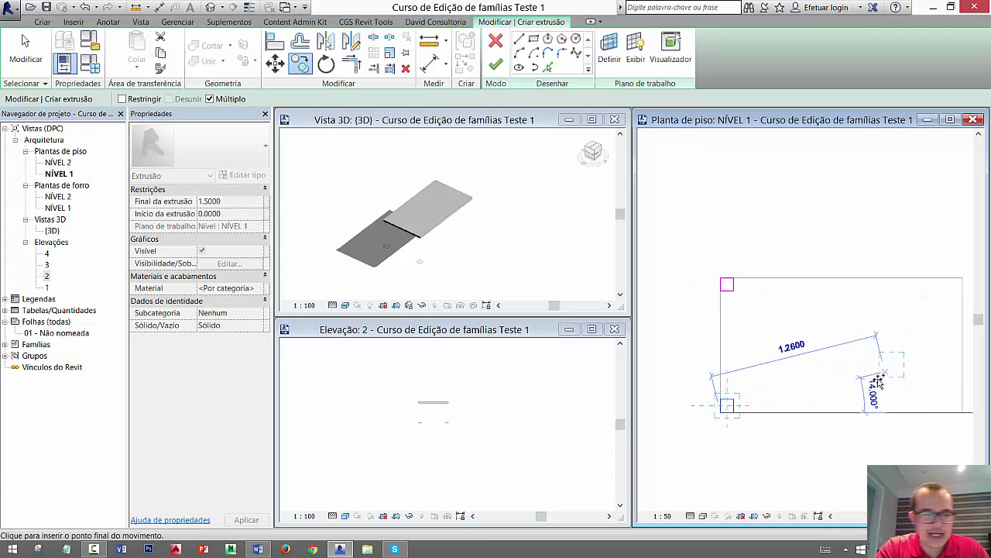
key("Escape")
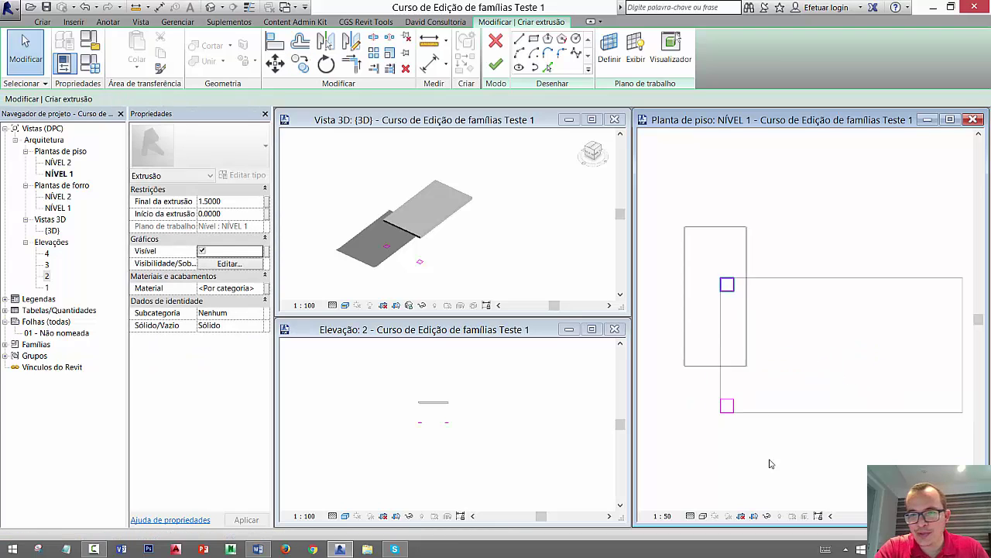
Mirror both left leg squares across the vertical midpoint axis to the right corners
left_click_drag(683, 226, 777, 479)
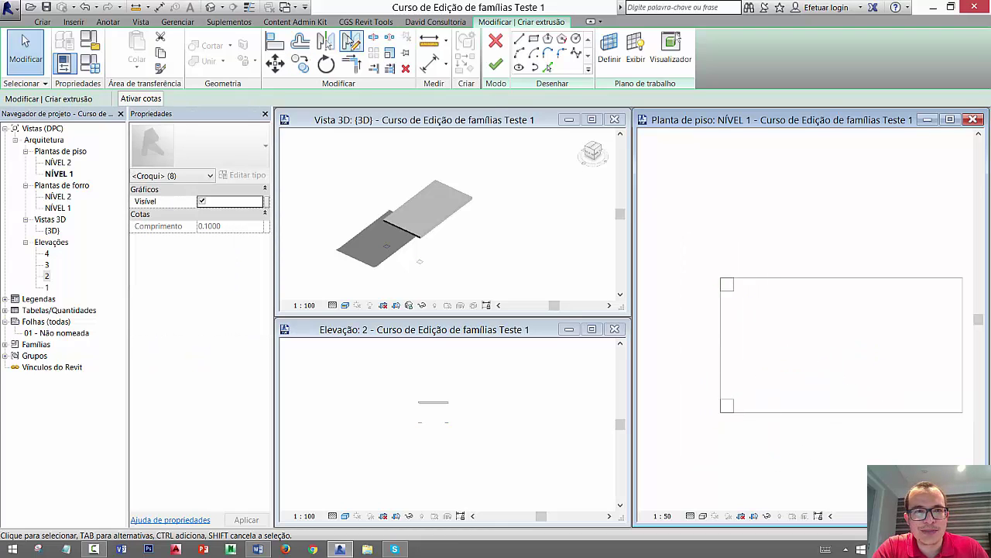
left_click(351, 40)
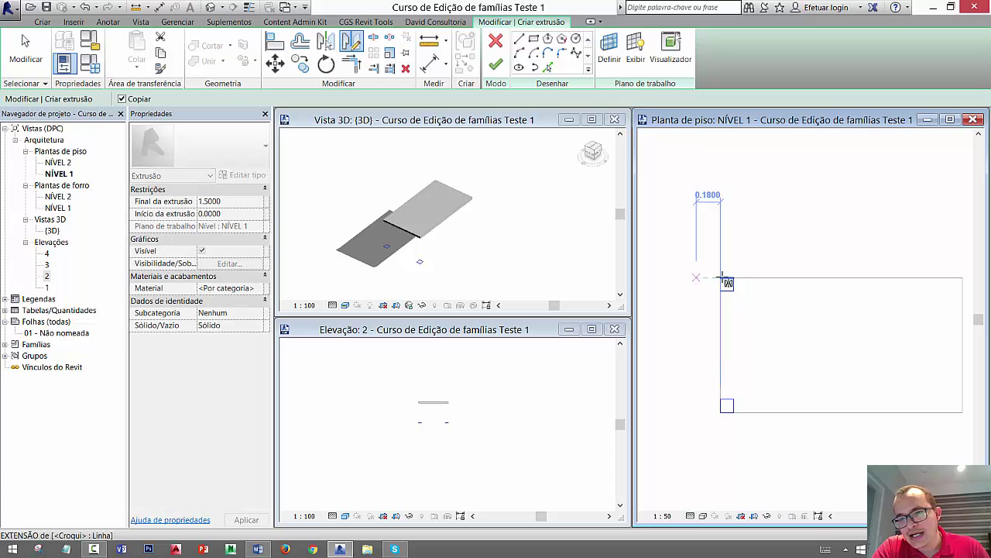
left_click(739, 380)
left_click(842, 282)
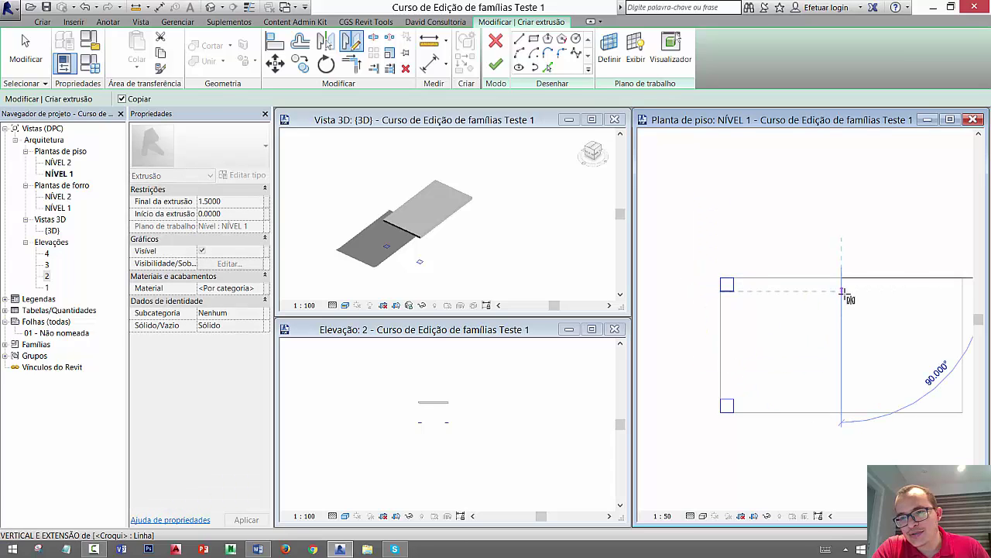
left_click(835, 366)
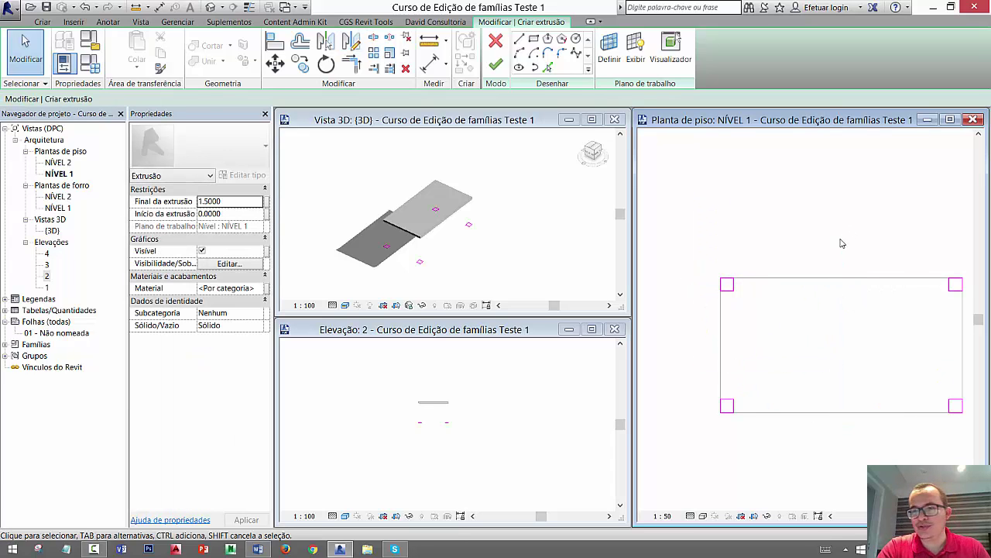
scroll(790, 254, "down", 2)
scroll(846, 415, "up", 1)
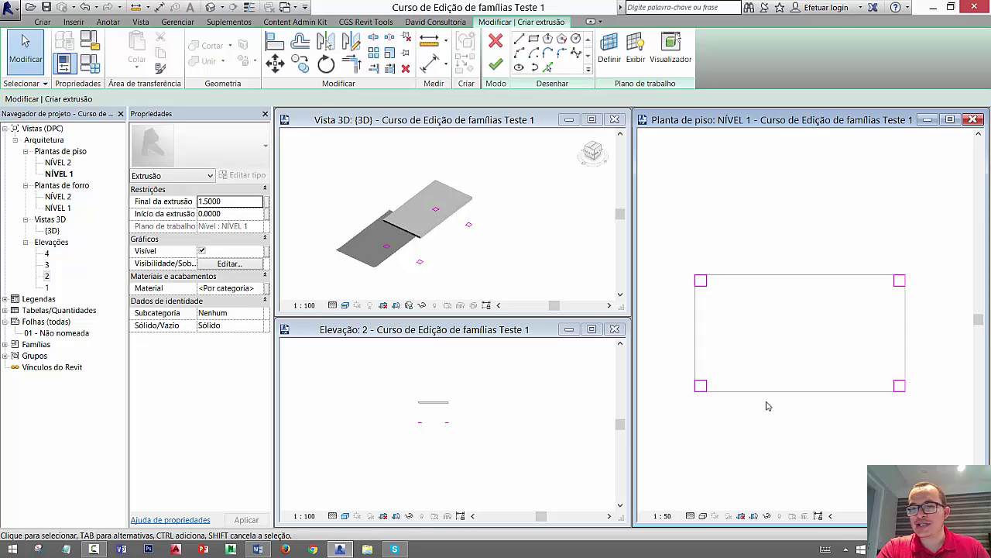
Change the leg extrusion end from 1.5000 to 0.67 and finish the sketch
middle_click_drag(777, 362, 781, 373)
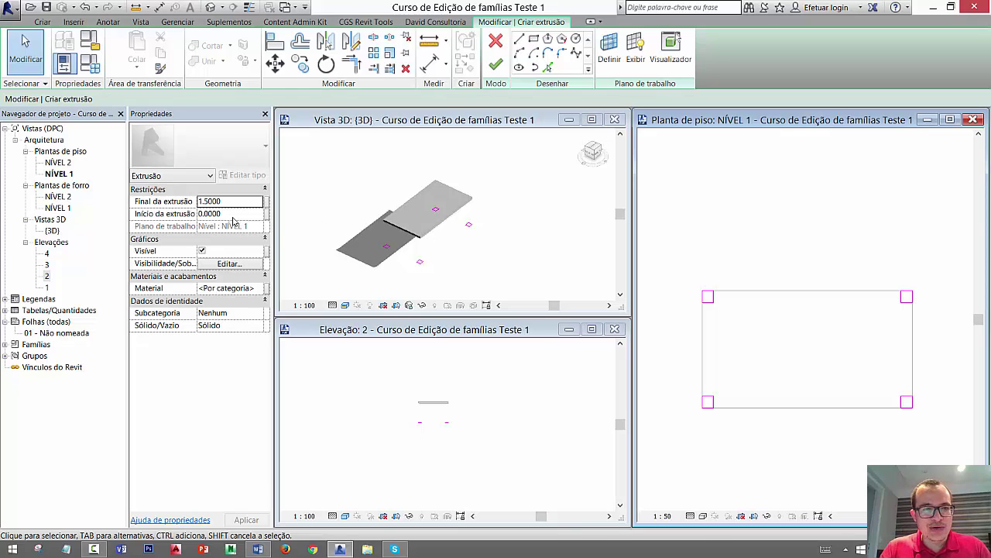
left_click(233, 217)
left_click(235, 201)
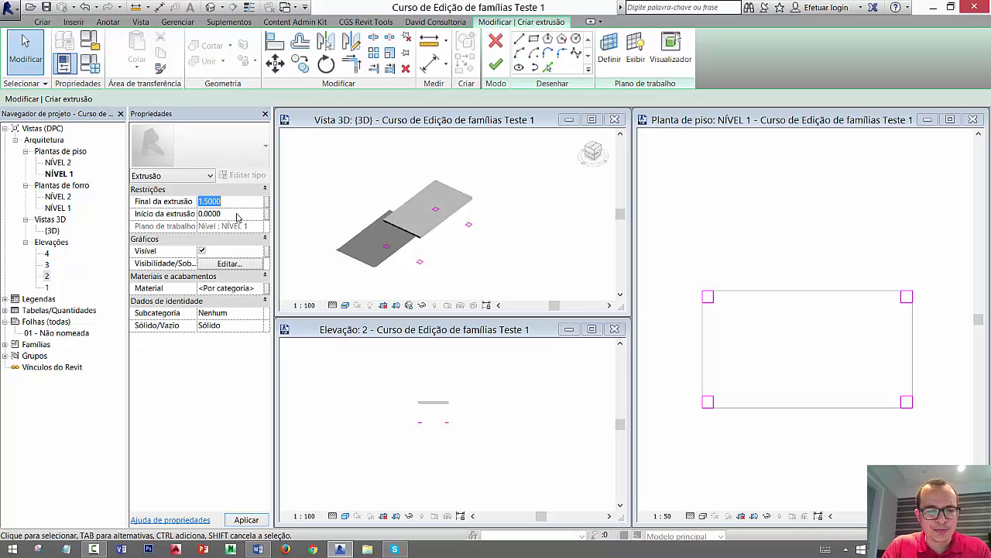
key("BackSpace")
type(".67")
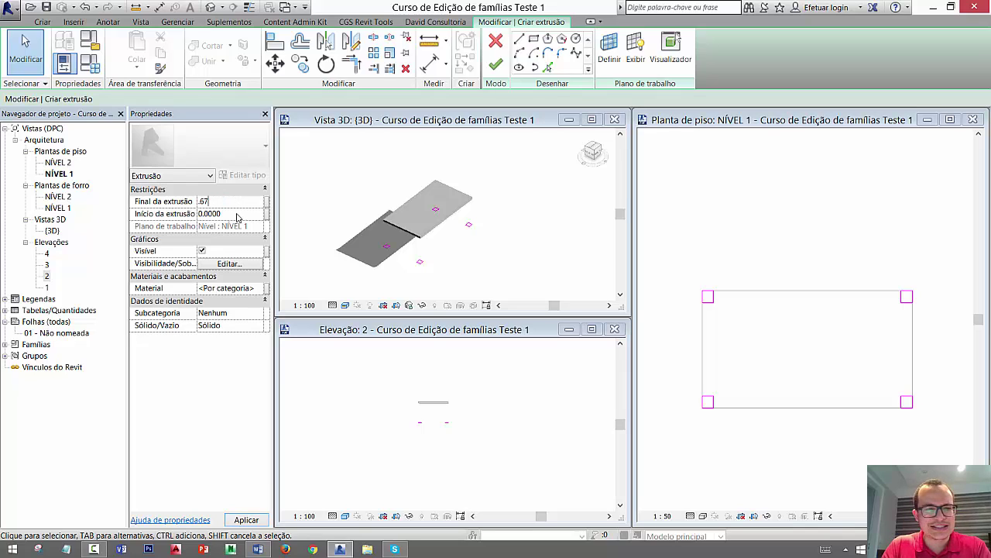
key("Return")
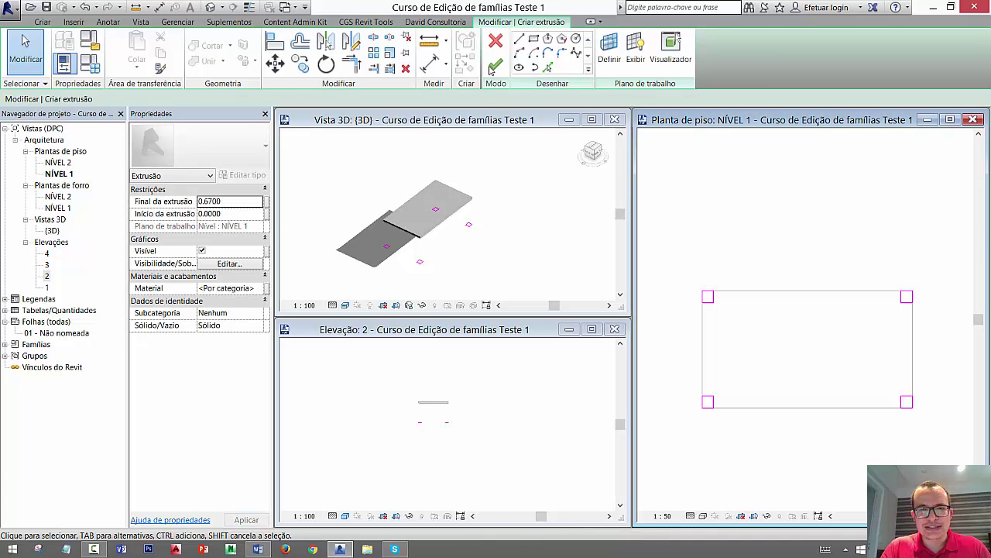
left_click(490, 68)
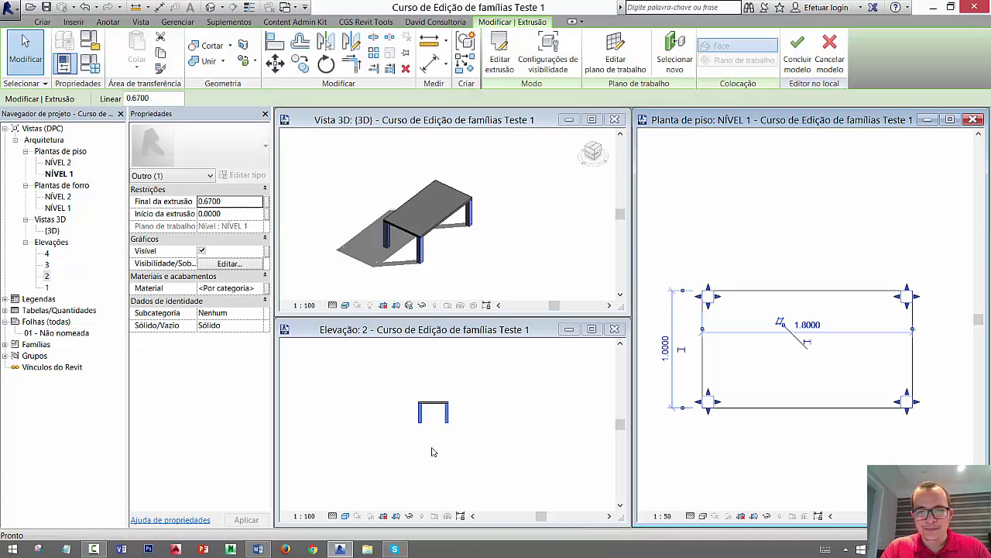
Check the four legs in Elevação 2, then finish the in-place Mobiliário model with Concluir modelo
scroll(433, 452, "up", 2)
scroll(436, 434, "up", 2)
scroll(410, 410, "up", 2)
scroll(375, 375, "up", 2)
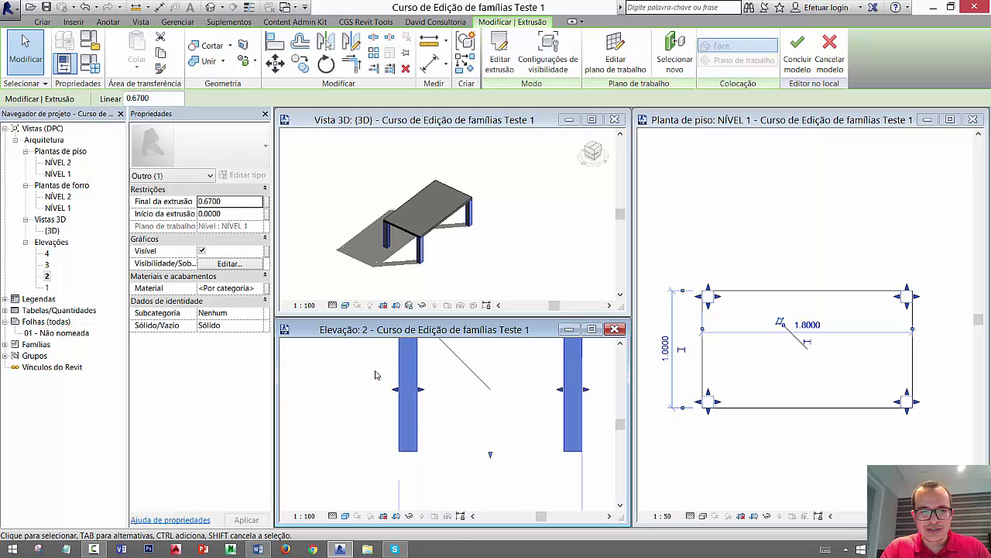
middle_click_drag(375, 374, 354, 447)
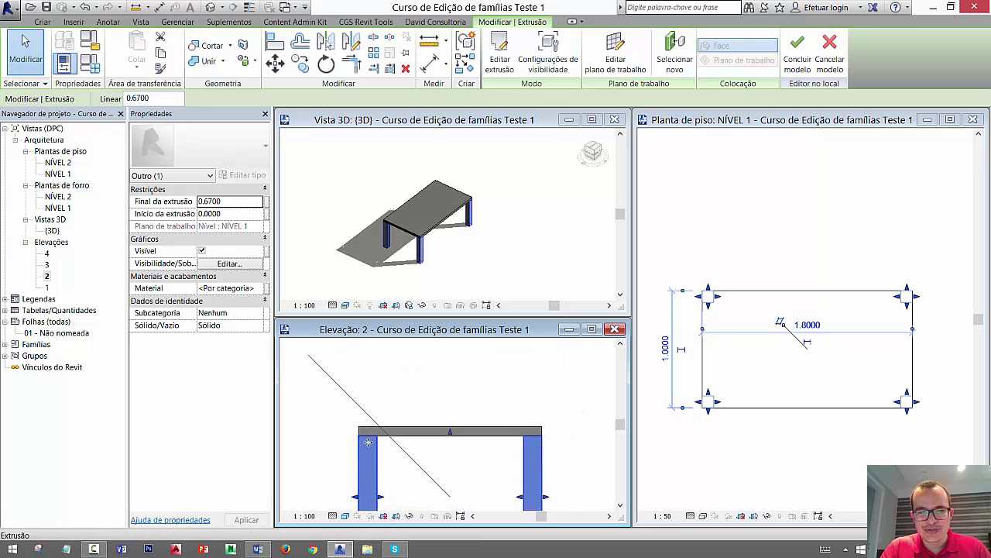
scroll(371, 426, "down", 2)
scroll(376, 405, "down", 2)
left_click(509, 459)
middle_click_drag(509, 459, 543, 440)
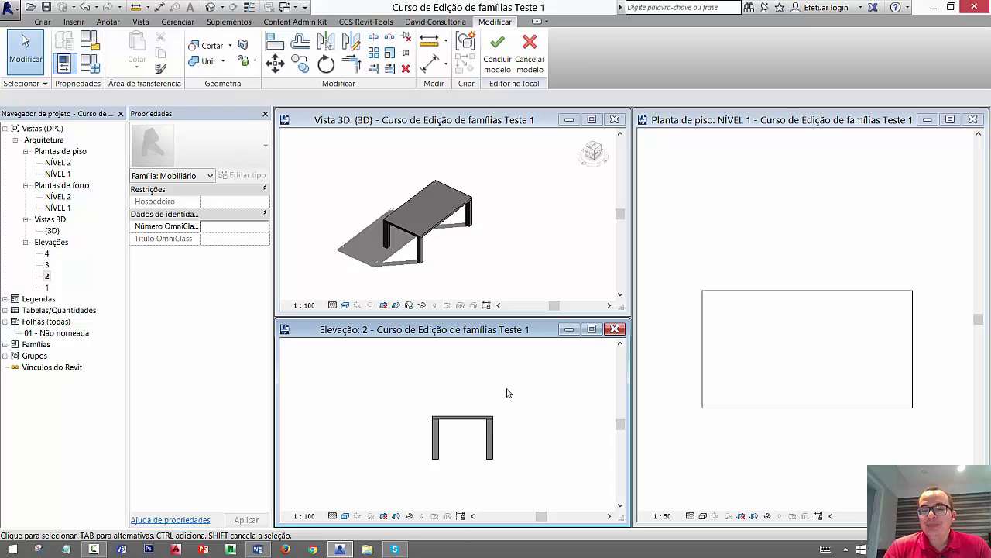
left_click(501, 77)
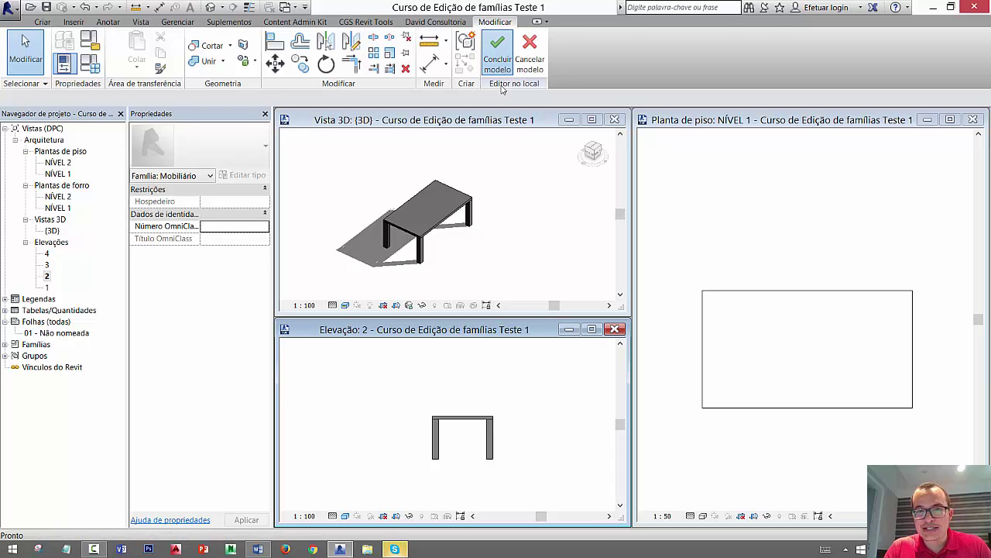
left_click(742, 250)
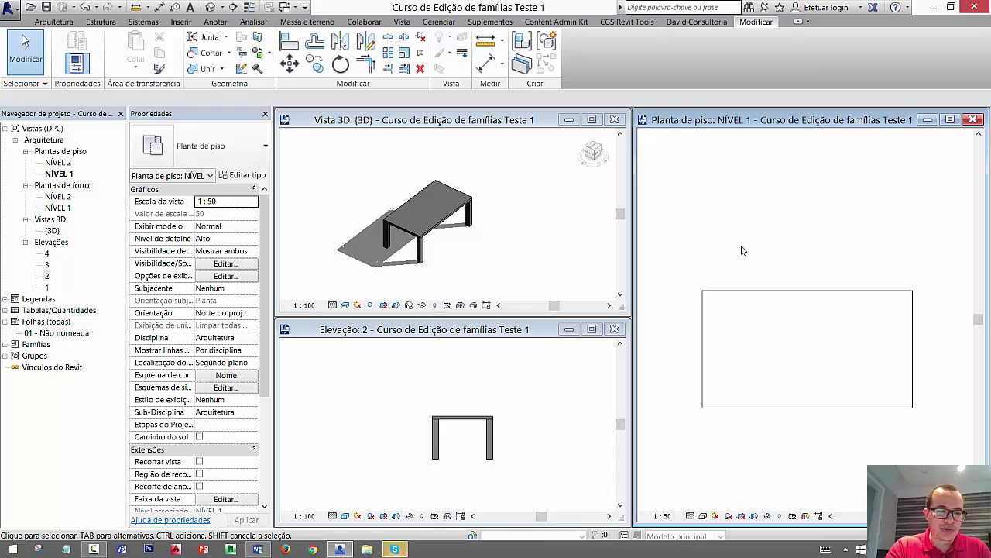
Orbit the 3D view to a new angle and zoom in on the four-legged table
scroll(736, 263, "down", 2)
middle_click_drag(735, 266, 730, 276)
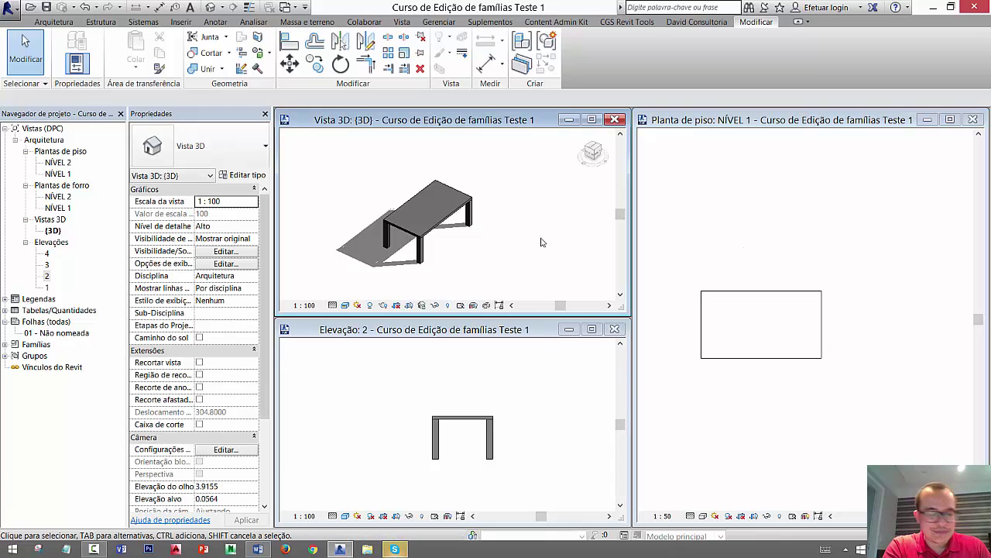
mouse_move(542, 266)
middle_mouse_down("shift")
mouse_move(568, 274)
mouse_move(615, 219)
mouse_move(493, 199)
mouse_move(511, 281)
mouse_move(656, 229)
mouse_move(511, 246)
mouse_move(539, 261)
mouse_move(464, 259)
mouse_move(526, 272)
mouse_move(497, 256)
mouse_move(513, 261)
mouse_move(504, 181)
mouse_move(475, 176)
mouse_move(504, 219)
mouse_move(547, 243)
mouse_move(597, 243)
mouse_move(611, 222)
mouse_move(507, 221)
mouse_move(504, 257)
mouse_move(516, 247)
mouse_move(508, 240)
middle_mouse_up("shift")
scroll(496, 250, "up", 2)
scroll(500, 251, "up", 1)
scroll(496, 256, "up", 1)
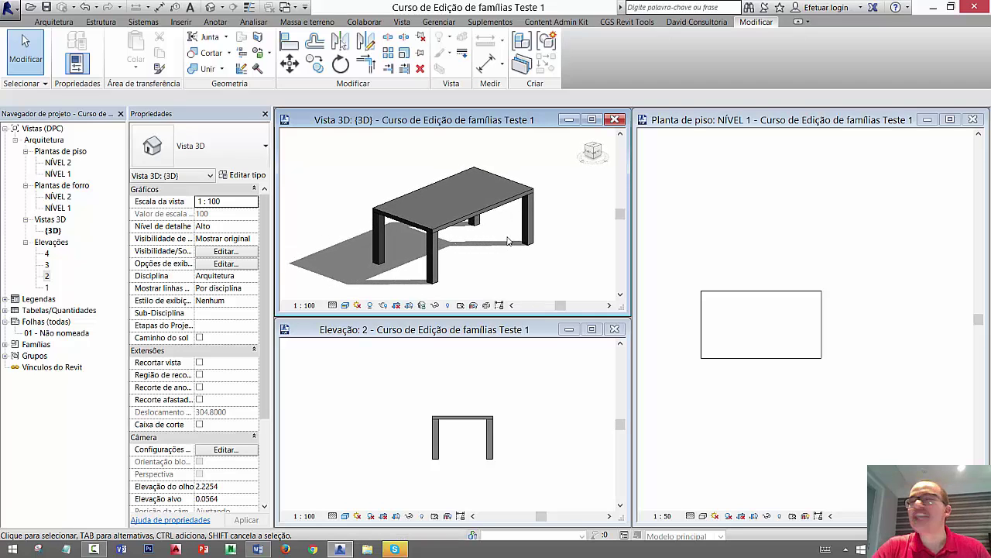